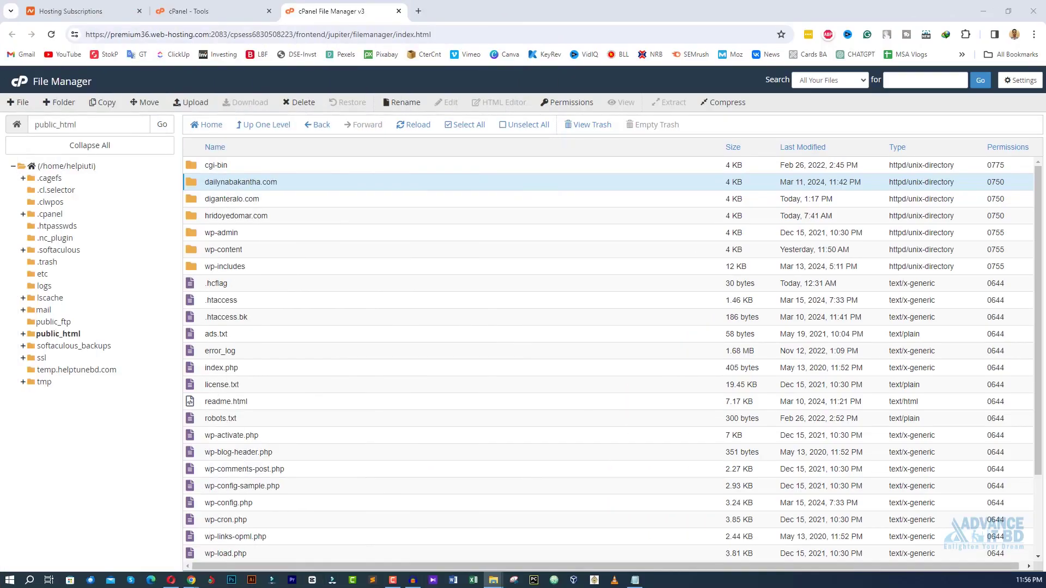
# - Switch to the local Dailynabakantha.com folder in File Explorer and review the backup files dailynabakantha.zip and helpqnkm_wp737.sql
pyautogui.hotkey('alt', 'Tab')
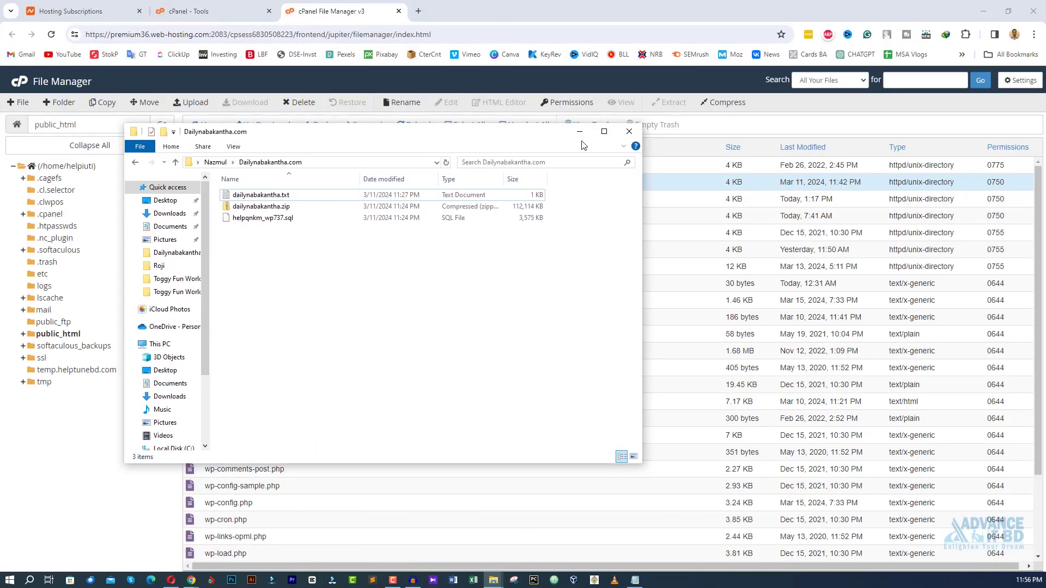
pyautogui.doubleClick(607, 134)
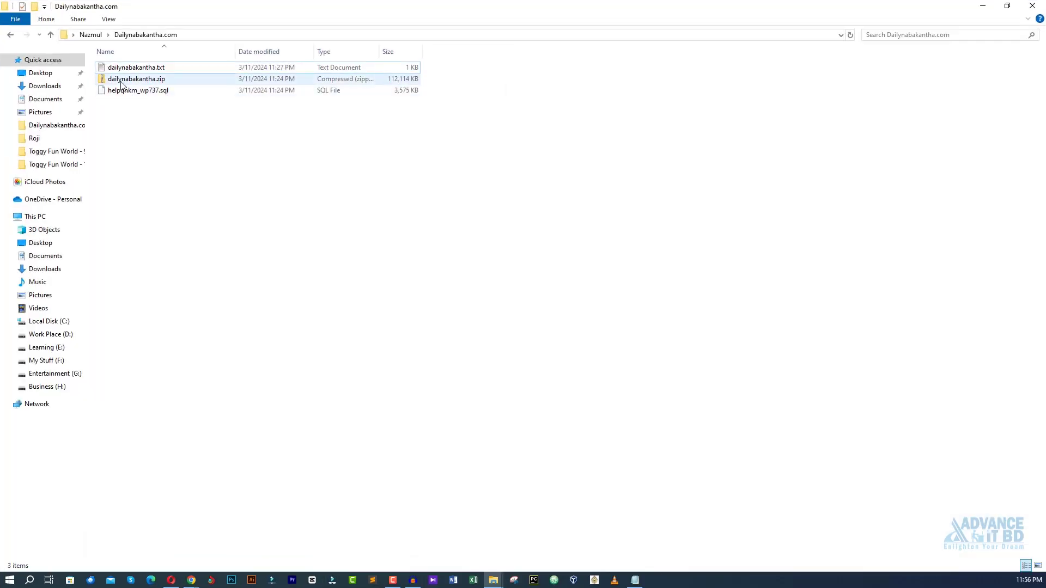
pyautogui.click(123, 81)
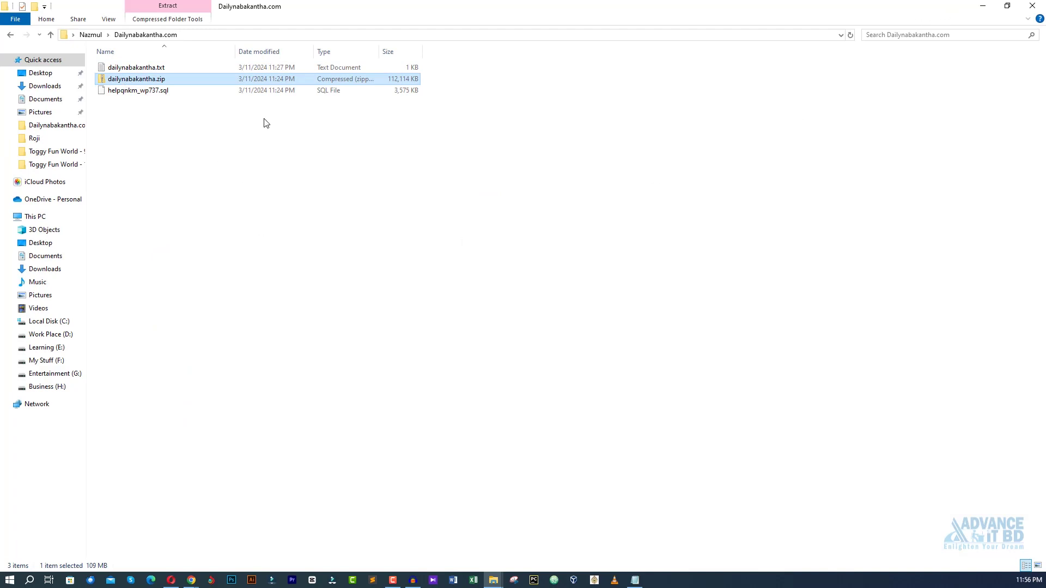
pyautogui.click(138, 94)
pyautogui.click(980, 6)
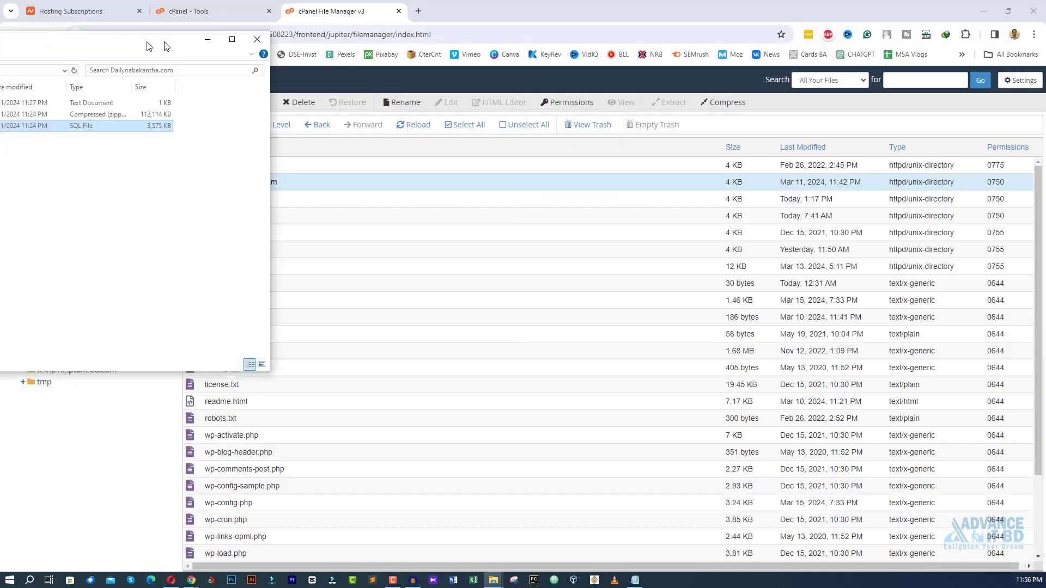
# - Review the Namecheap hosting subscription and the cPanel tools, and open the Domains management page
pyautogui.click(76, 12)
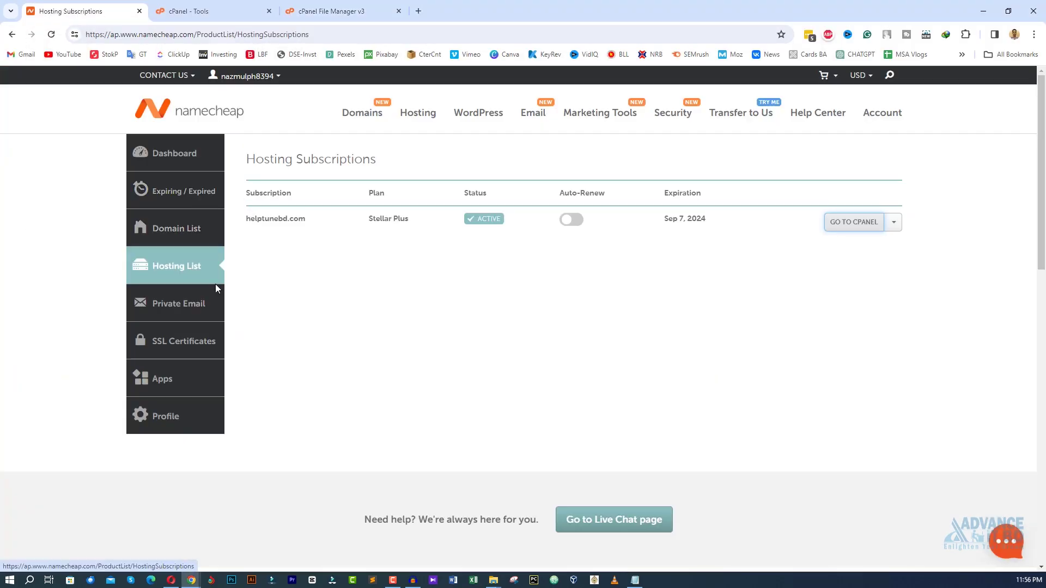
pyautogui.click(200, 13)
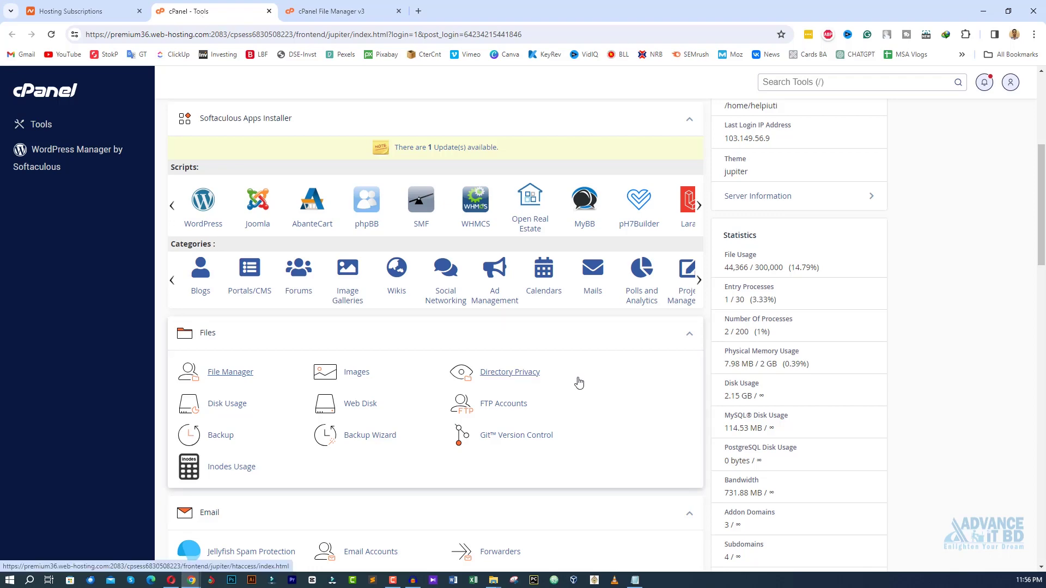
pyautogui.scroll(-5, 577, 381)
pyautogui.scroll(10, 567, 381)
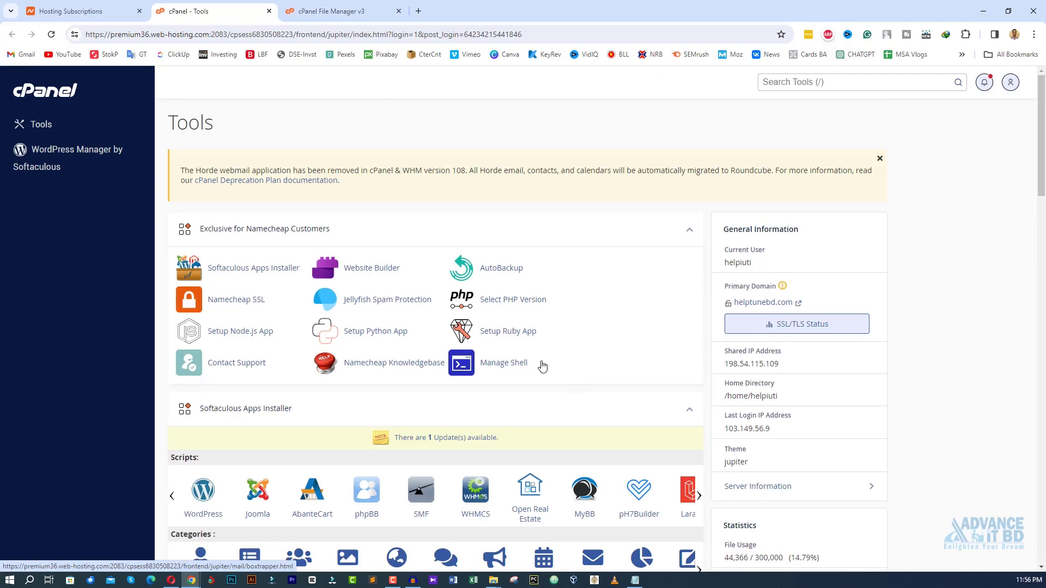
pyautogui.scroll(-8, 542, 366)
pyautogui.scroll(3, 523, 350)
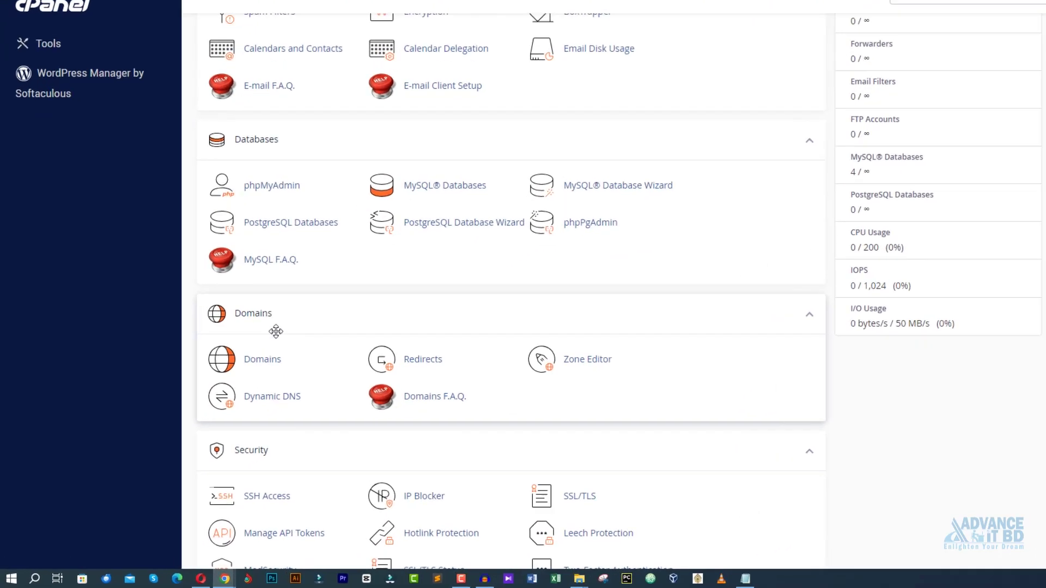
pyautogui.click(263, 359)
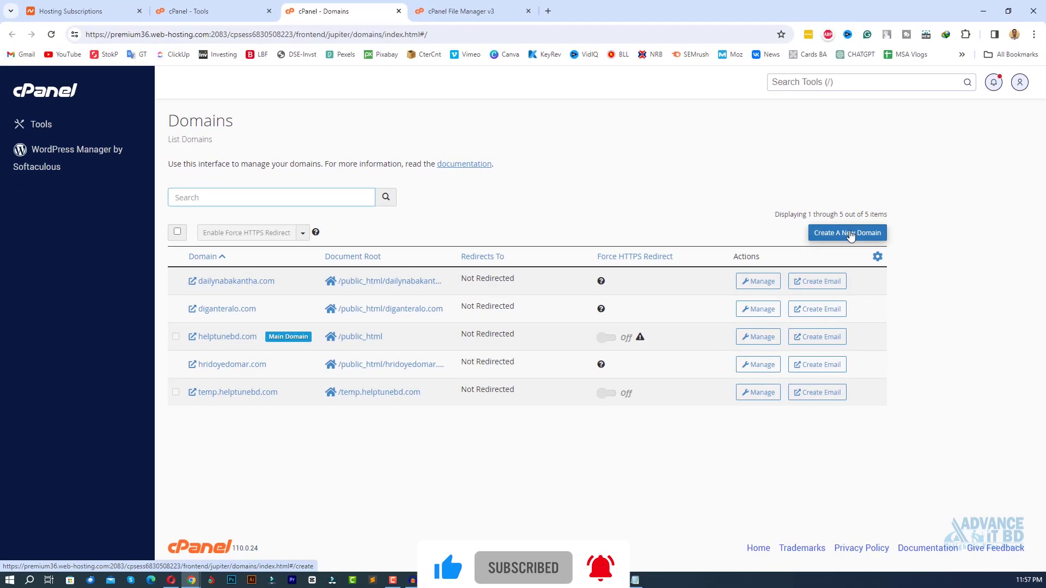
# - Fill in a new domain dailynabakantha.com with an unshared document root and the subdomain dailynabakantha
pyautogui.click(682, 325)
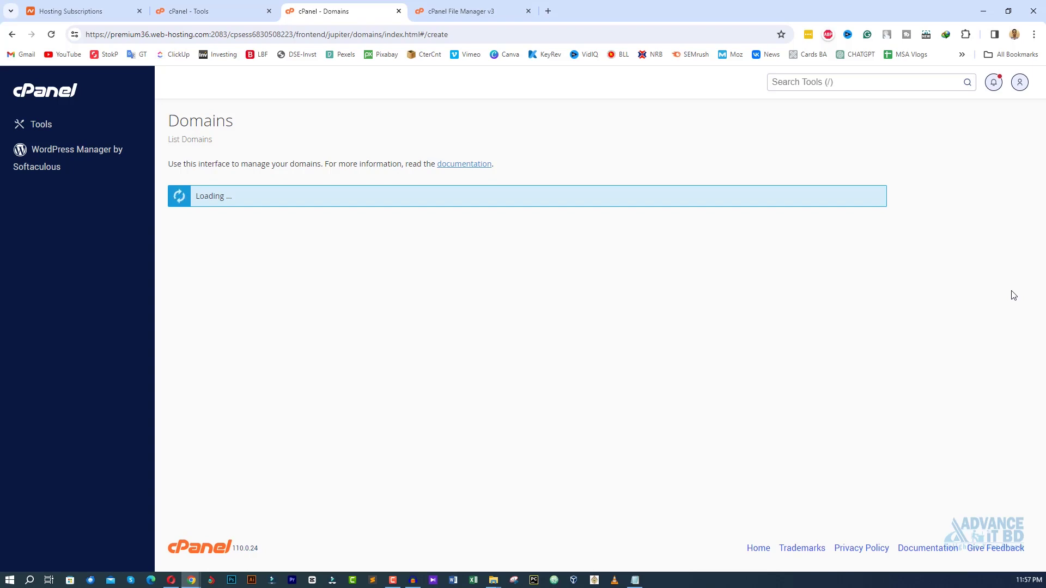
pyautogui.click(358, 260)
pyautogui.write('Dailynabakantha.com')
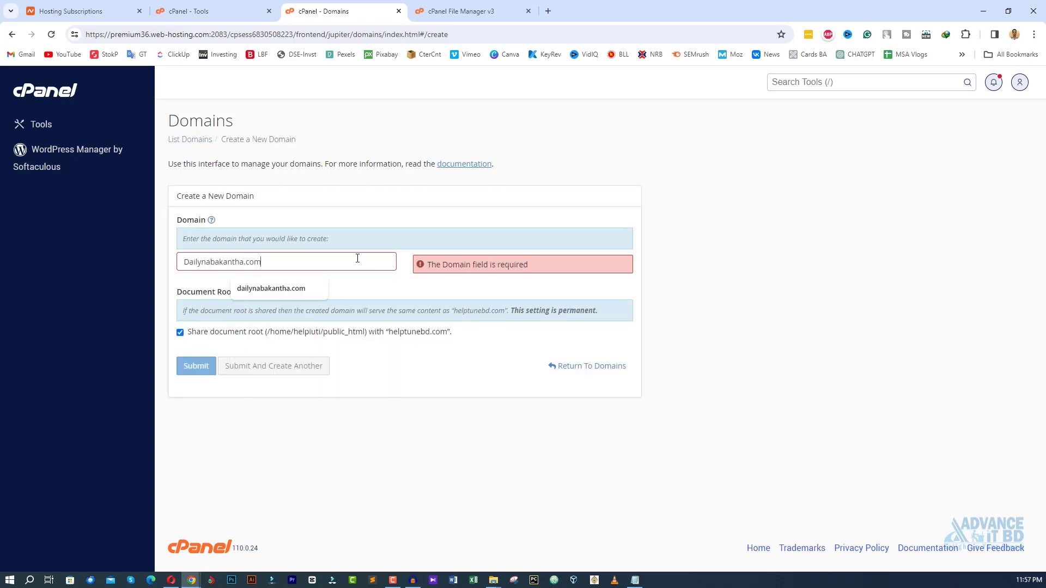
pyautogui.click(272, 288)
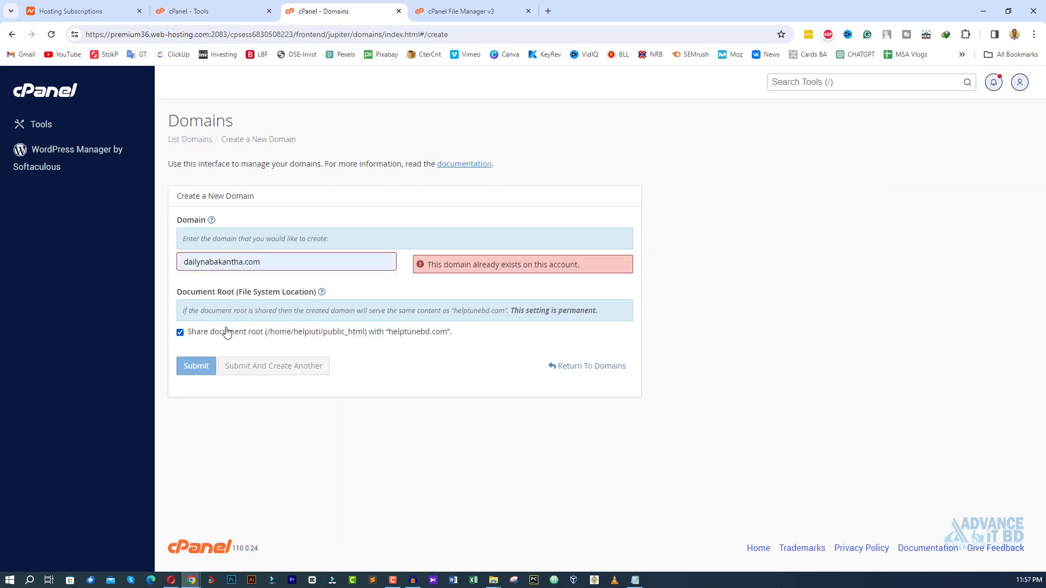
pyautogui.click(180, 333)
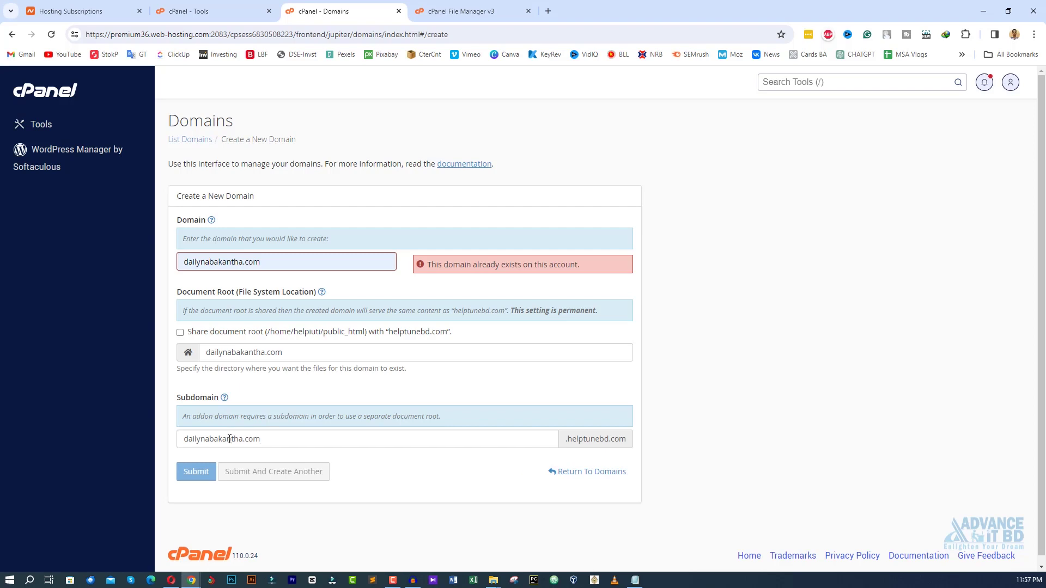
pyautogui.doubleClick(254, 439)
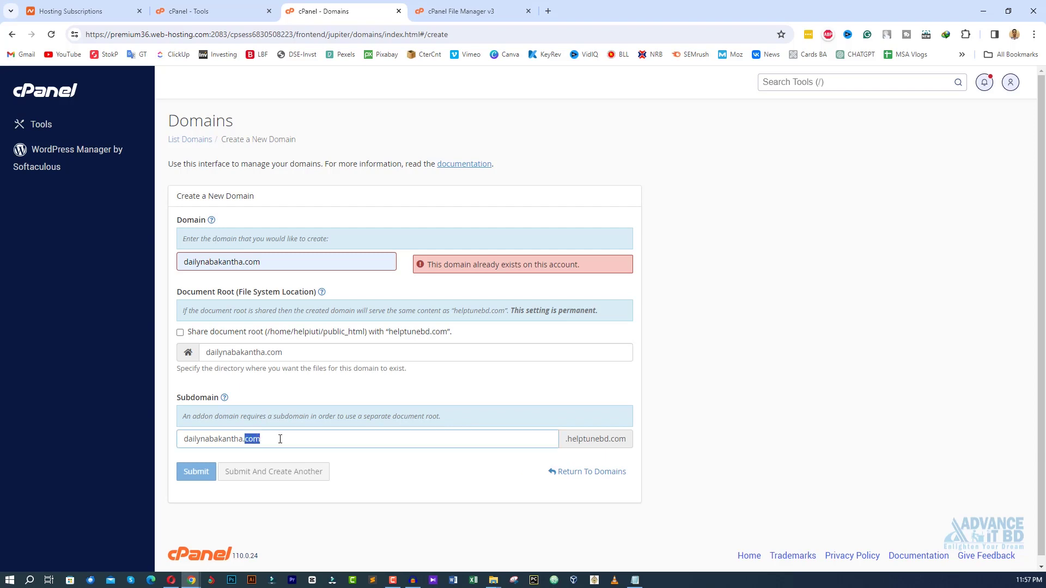
pyautogui.press('BackSpace')
pyautogui.press('BackSpace')
# - Examine the dailynabakantha.com folder inside public_html in the File Manager and return to public_html
pyautogui.click(464, 10)
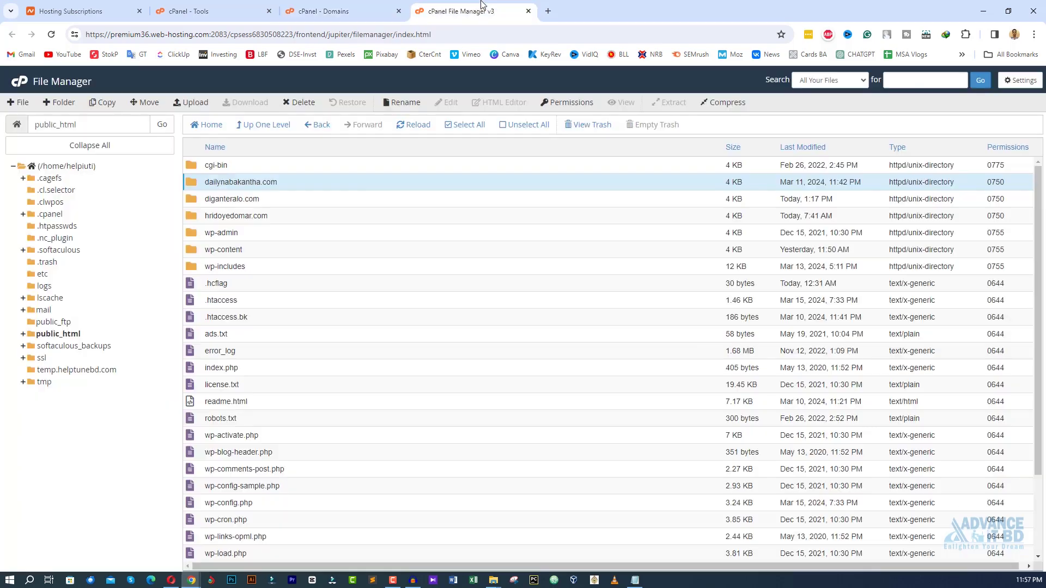
pyautogui.click(270, 184)
pyautogui.click(202, 199)
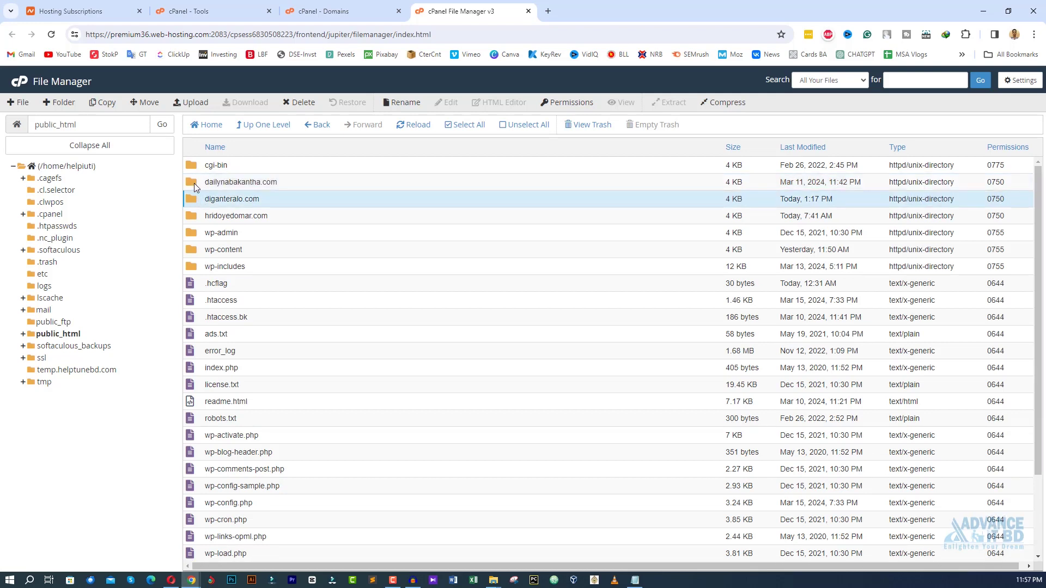
pyautogui.doubleClick(193, 183)
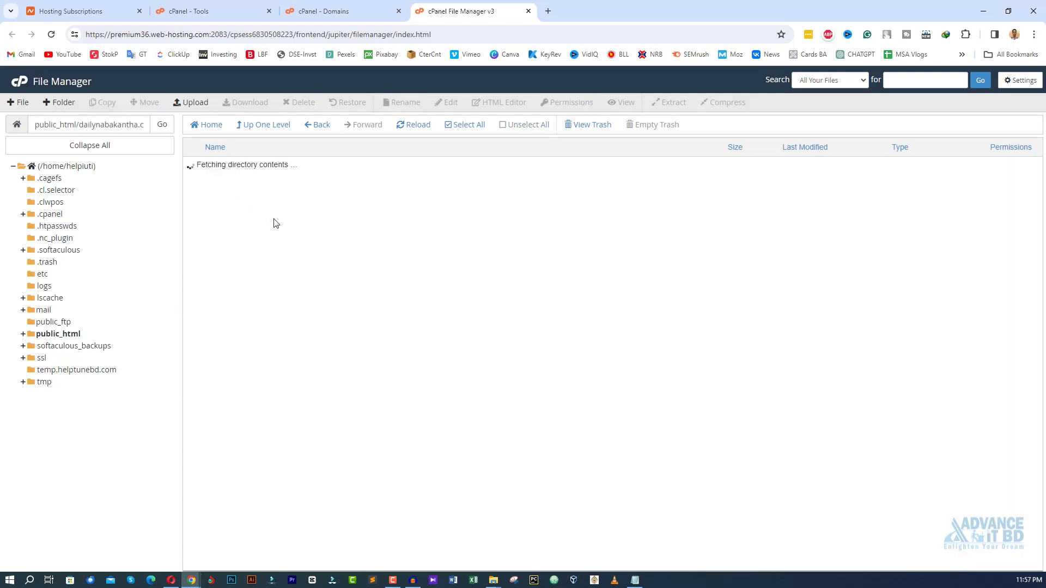
pyautogui.click(262, 128)
# - Set the new domain's document root to public_html/dailynabakantha.com in the domain creation form
pyautogui.click(322, 11)
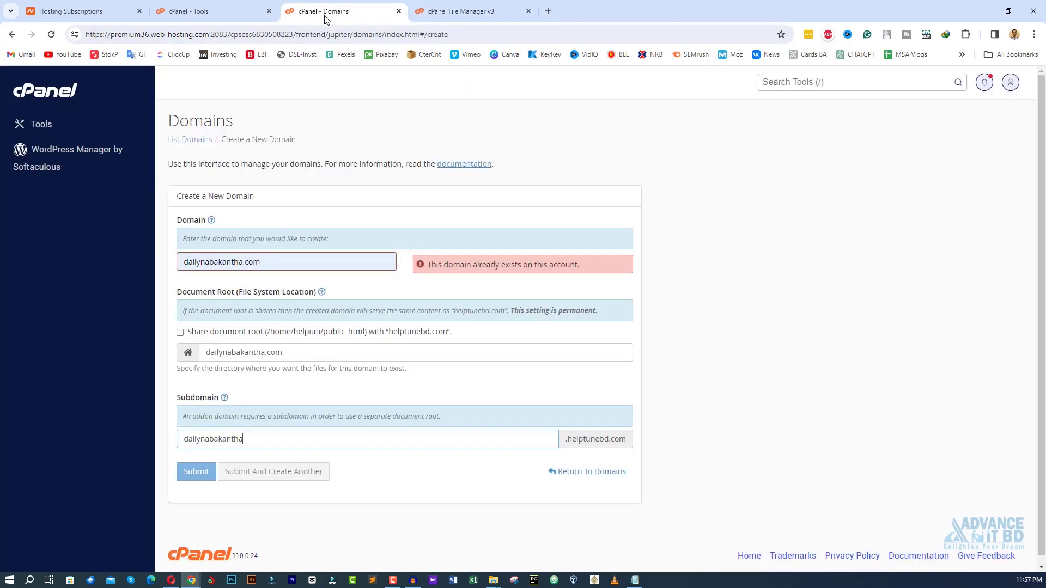
pyautogui.click(206, 352)
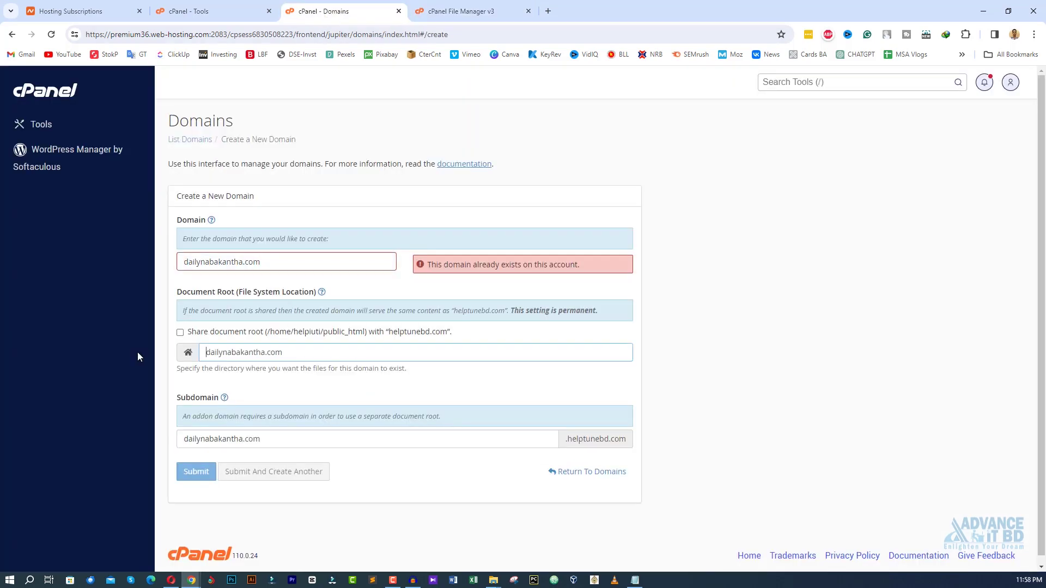
pyautogui.click(269, 262)
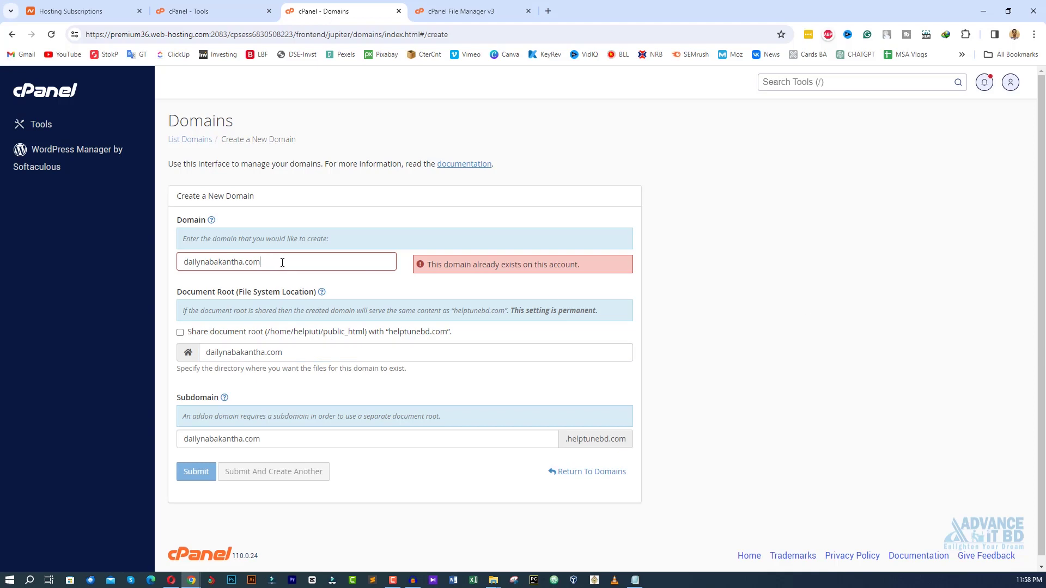
pyautogui.moveTo(429, 266); pyautogui.dragTo(570, 267)
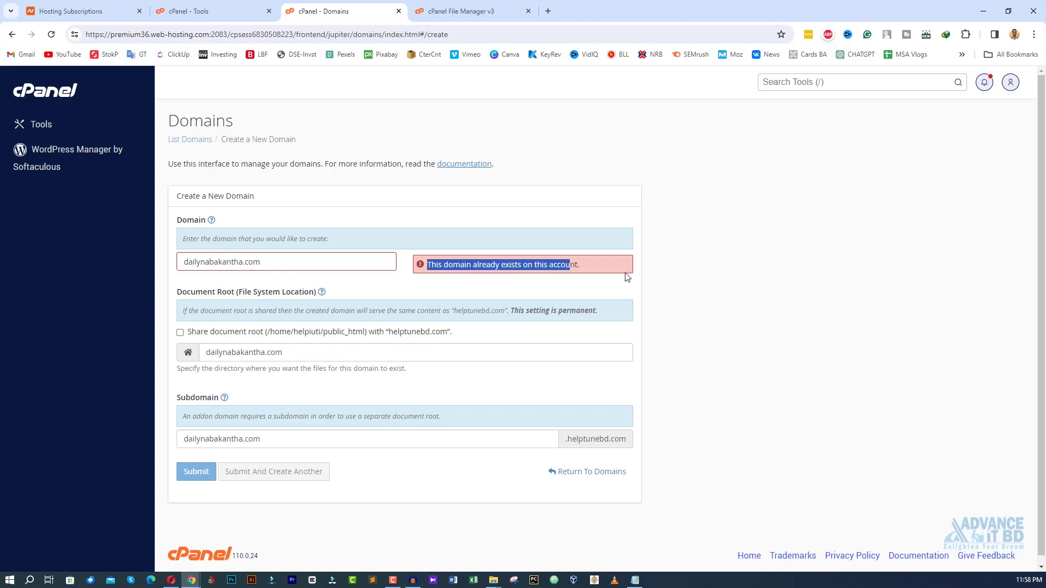
pyautogui.click(572, 279)
pyautogui.tripleClick(278, 358)
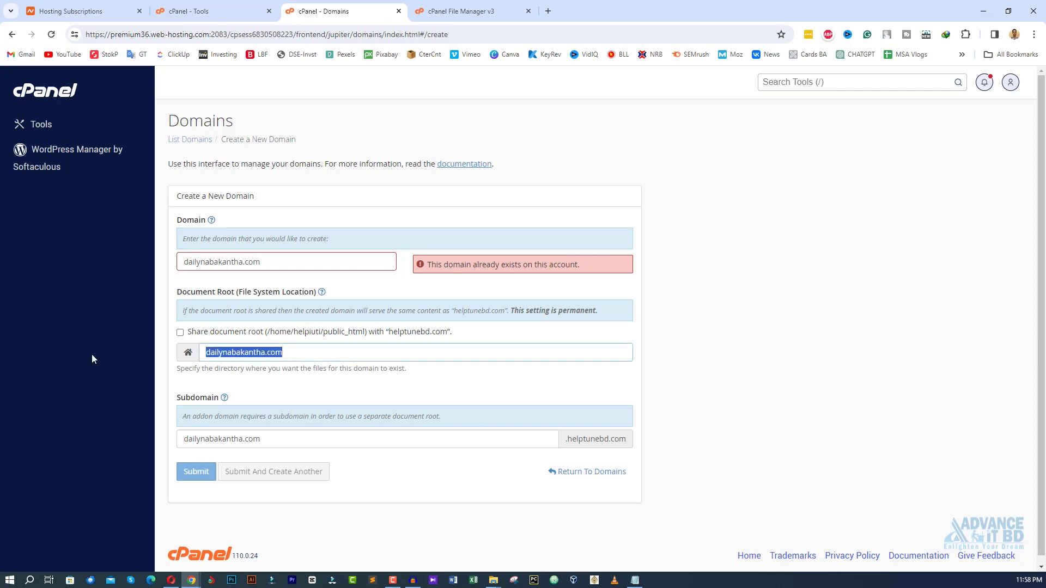
pyautogui.press('Home')
pyautogui.write('public_html')
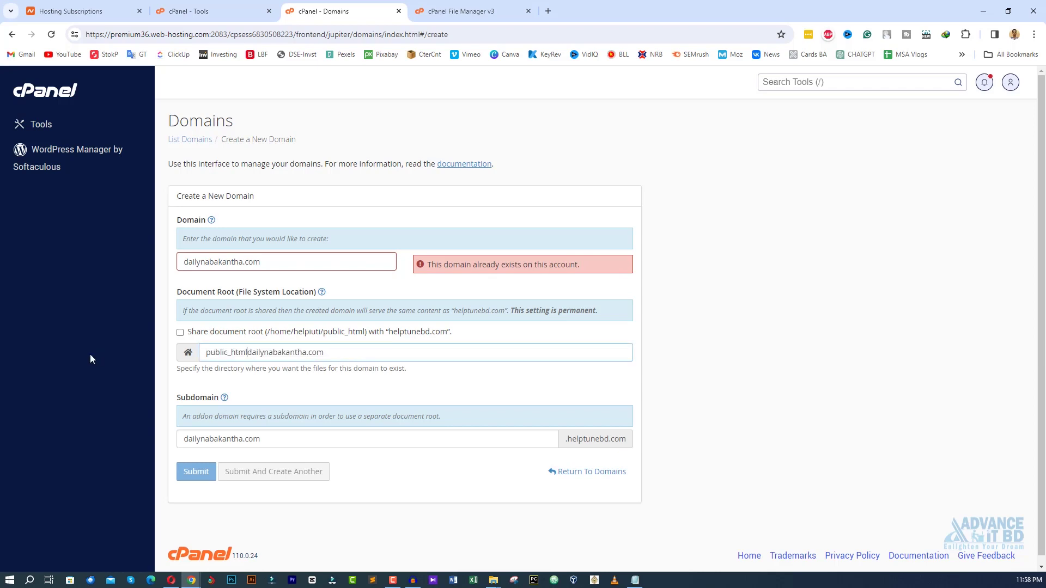
pyautogui.write('/')
pyautogui.moveTo(251, 355); pyautogui.dragTo(326, 356)
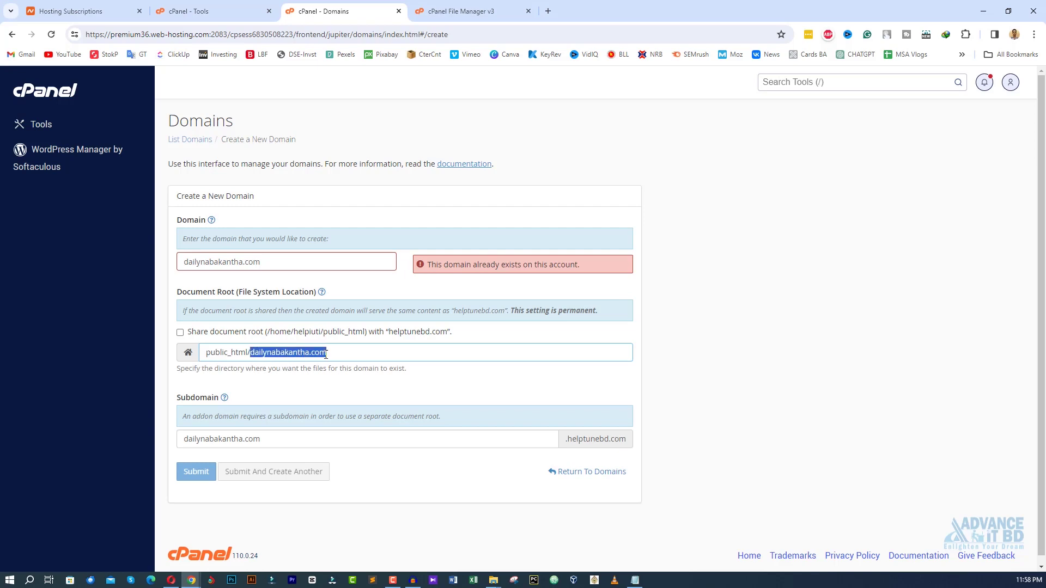
# - Shorten the new domain's subdomain to dailynabakantha and close the domain form without submitting it
pyautogui.doubleClick(258, 440)
pyautogui.press('BackSpace')
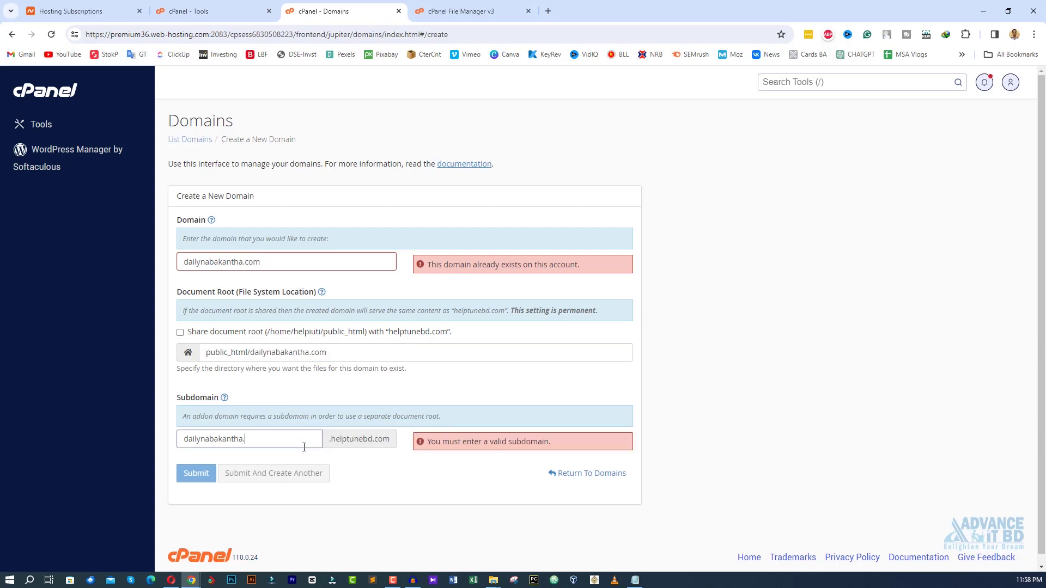
pyautogui.press('BackSpace')
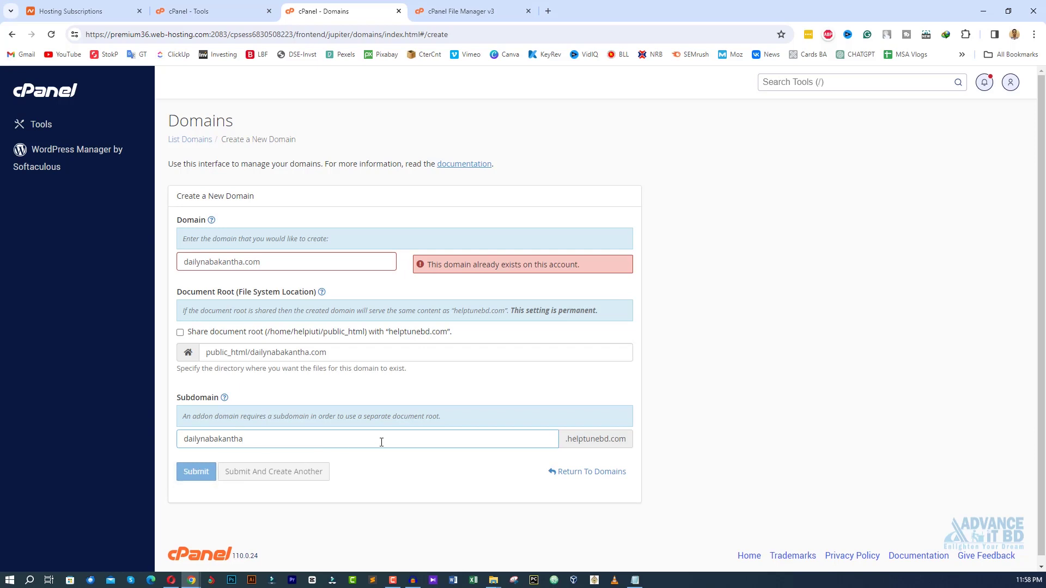
pyautogui.click(399, 11)
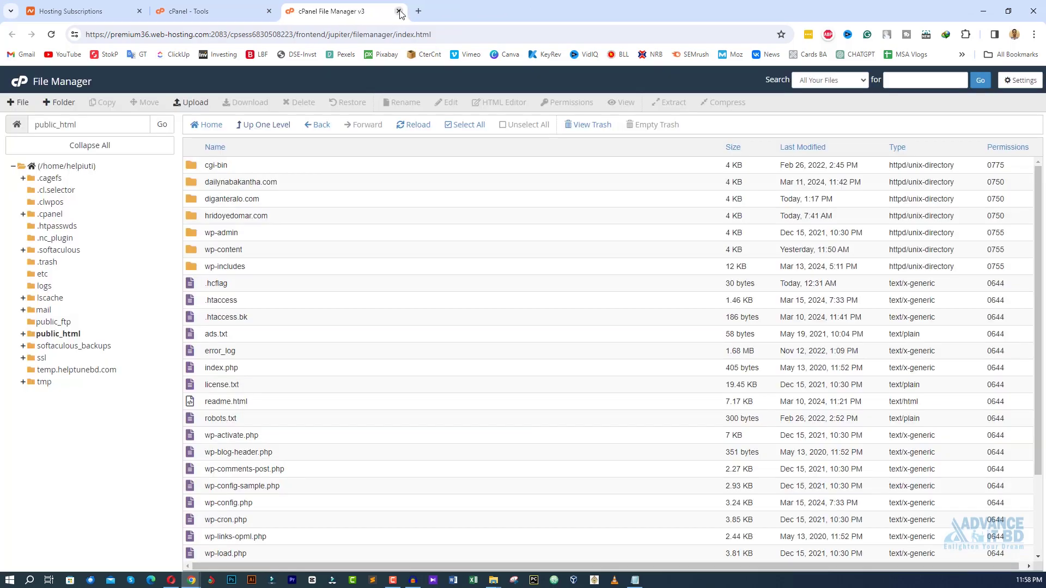
# - Open the MySQL Databases page from the cPanel tools, look through its database and user sections, and close it
pyautogui.click(217, 21)
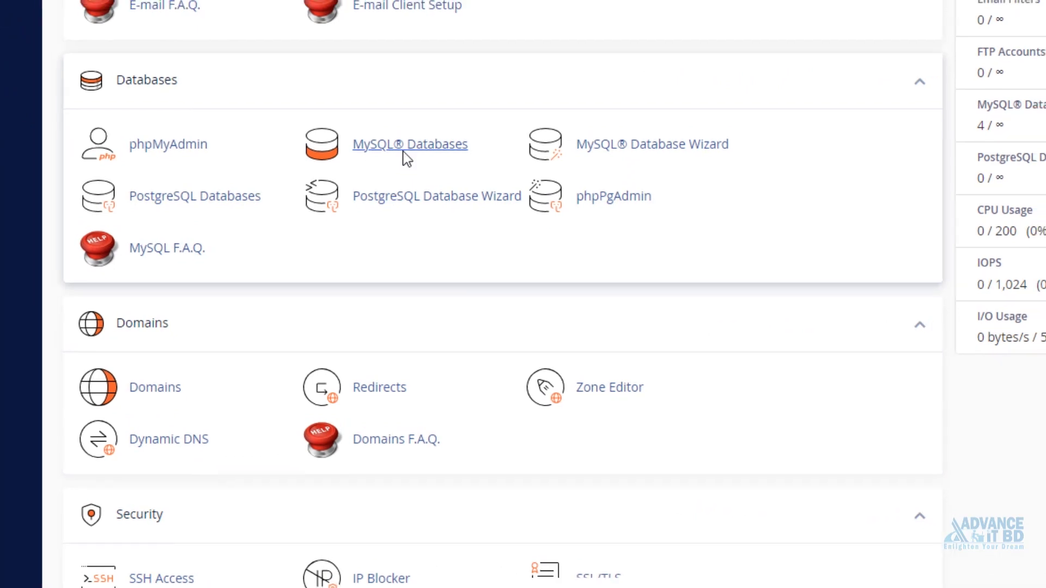
pyautogui.click(406, 141)
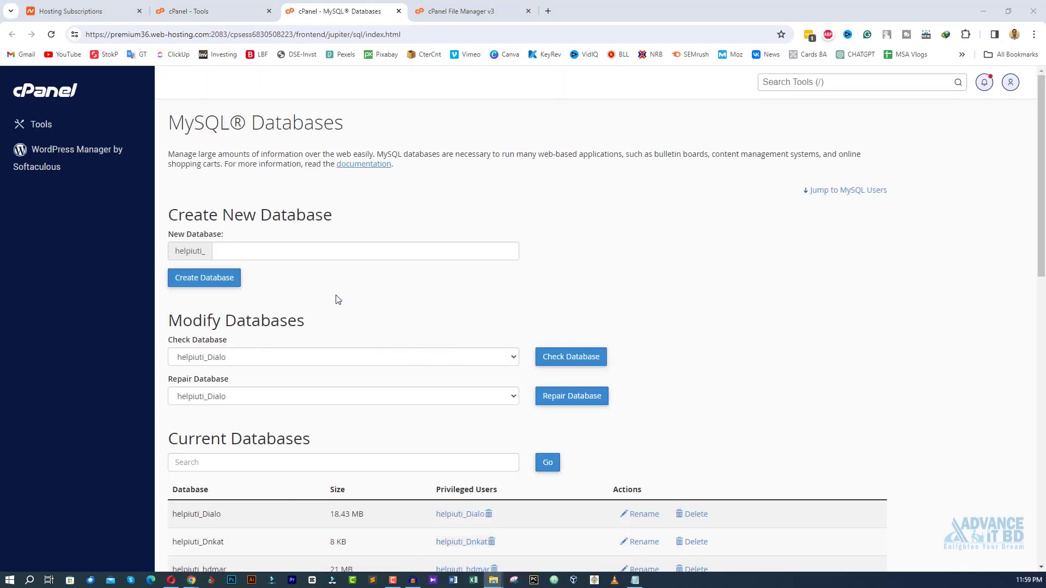
pyautogui.scroll(-20, 340, 300)
pyautogui.scroll(20, 336, 299)
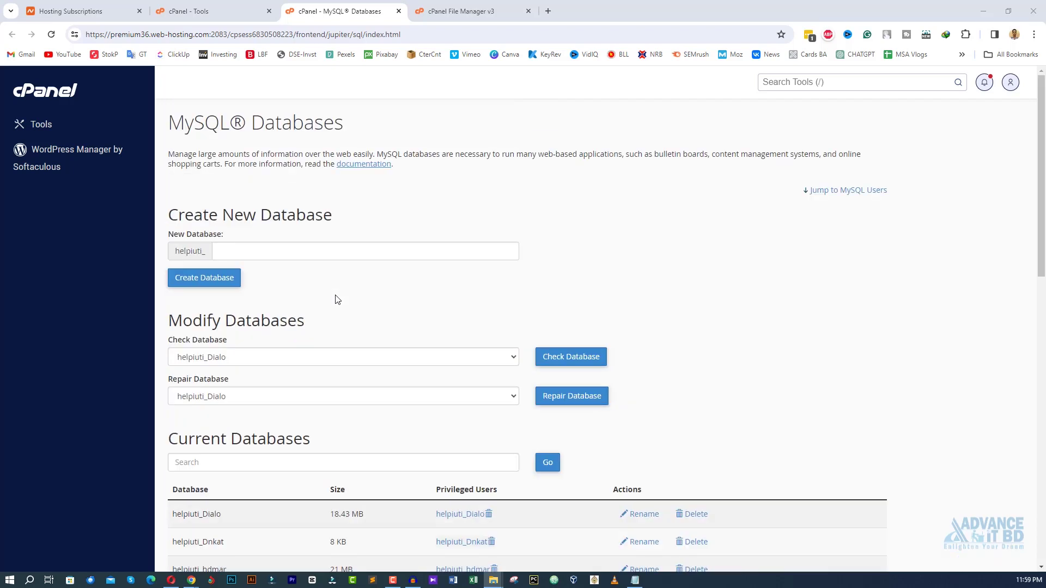
pyautogui.click(399, 11)
# - Open the dailynabakantha.com folder in public_html and select dailynabakantha.zip in the local Dailynabakantha.com folder
pyautogui.click(323, 11)
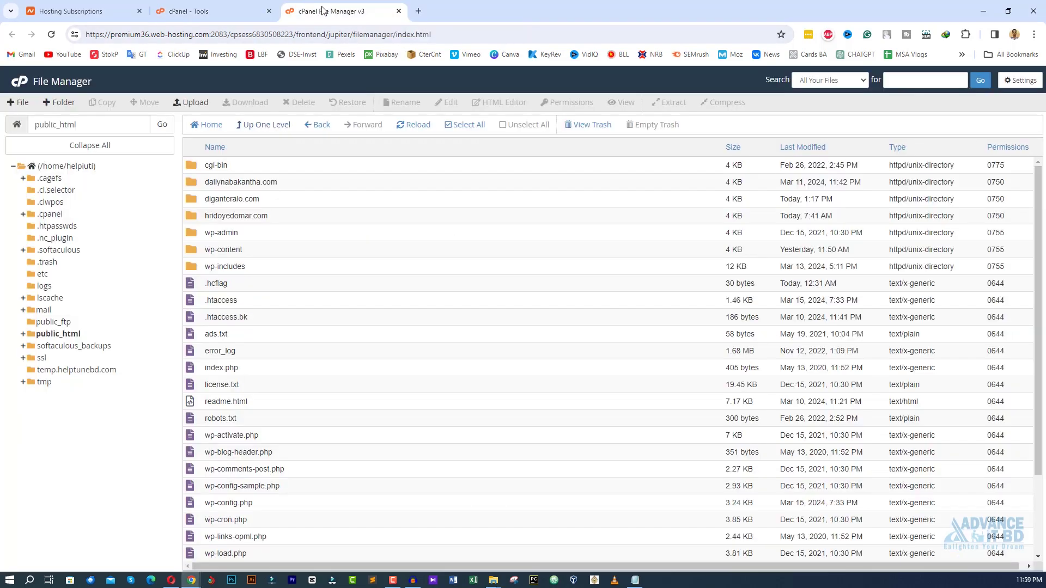
pyautogui.doubleClick(195, 185)
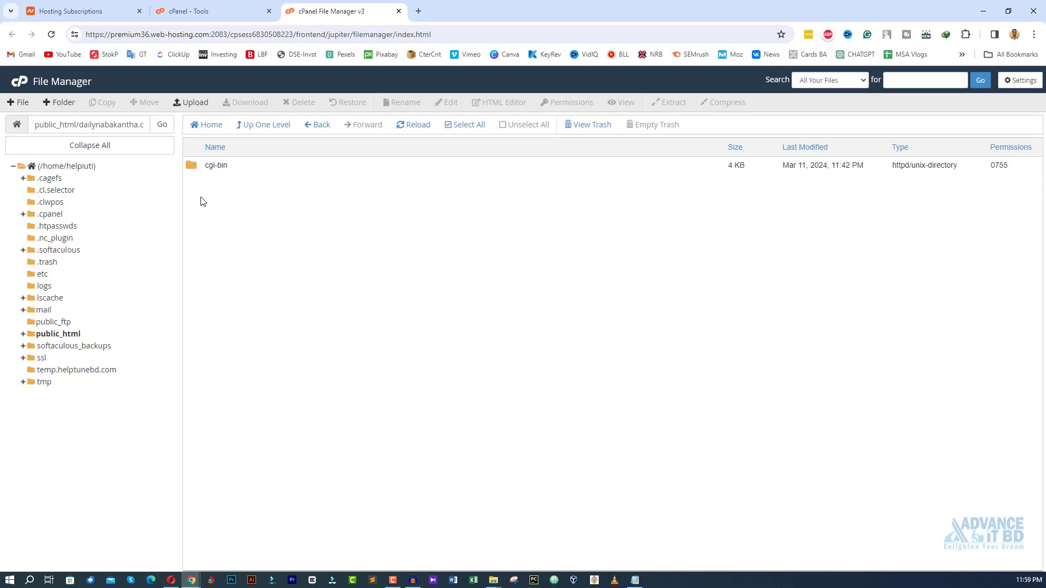
pyautogui.hotkey('alt', 'Tab')
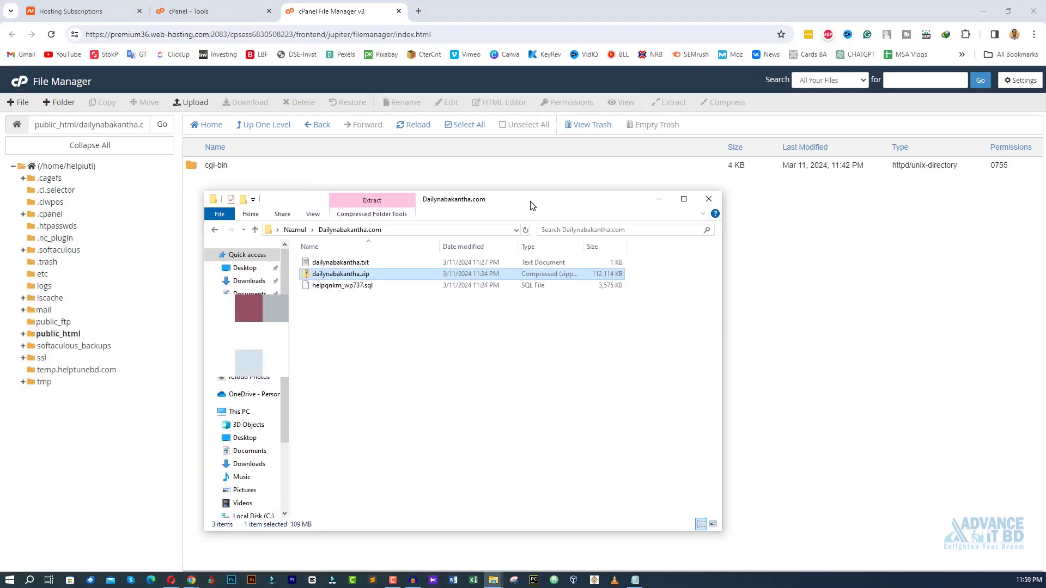
pyautogui.click(327, 286)
pyautogui.click(318, 274)
# - Upload dailynabakantha.zip from the local Dailynabakantha.com folder into public_html/dailynabakantha.com
pyautogui.click(194, 103)
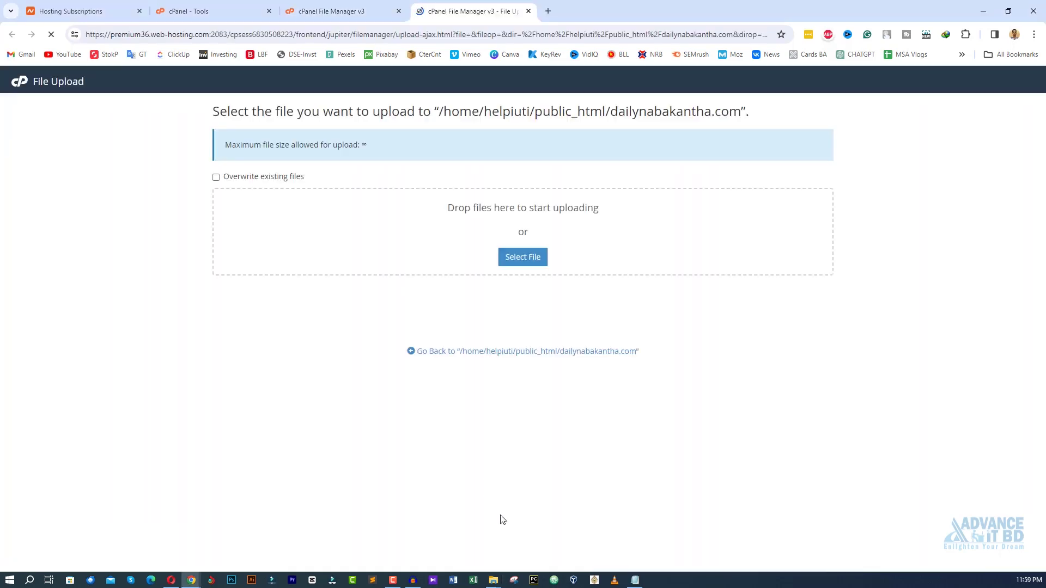
pyautogui.moveTo(494, 583)
pyautogui.click(539, 532)
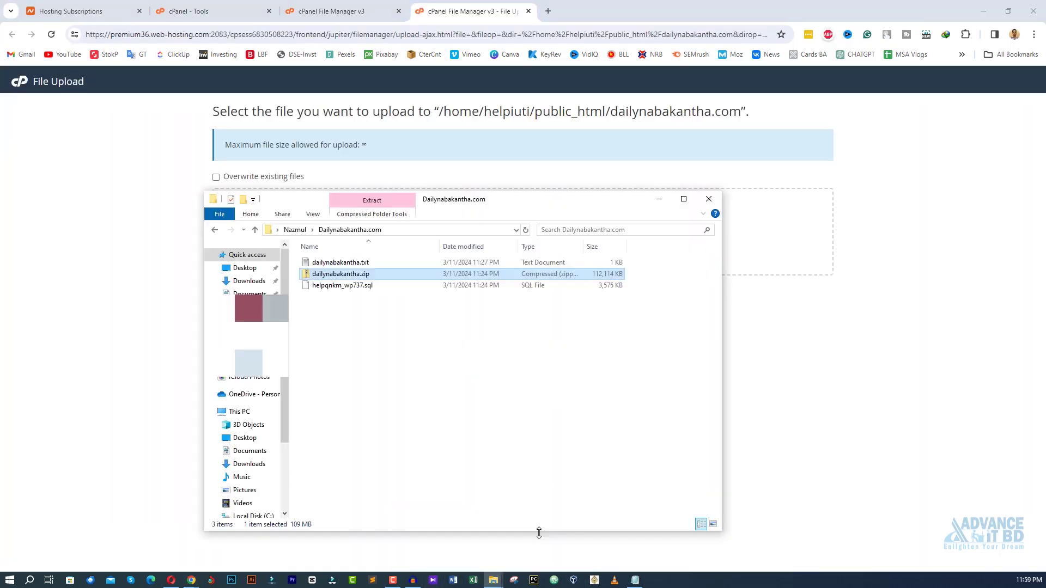
pyautogui.moveTo(457, 210); pyautogui.dragTo(416, 343)
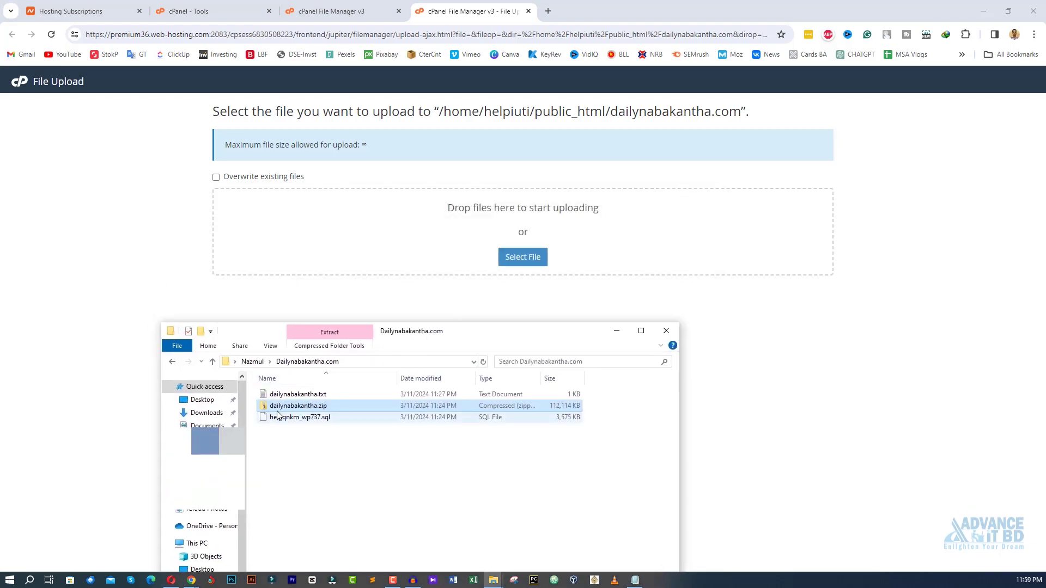
pyautogui.moveTo(298, 412); pyautogui.dragTo(486, 246)
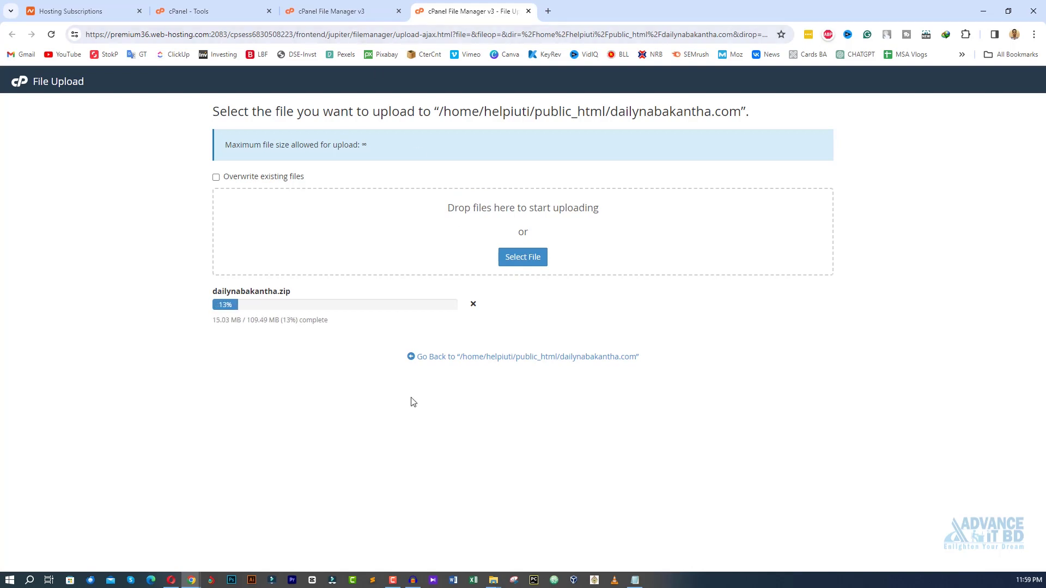
pyautogui.click(495, 582)
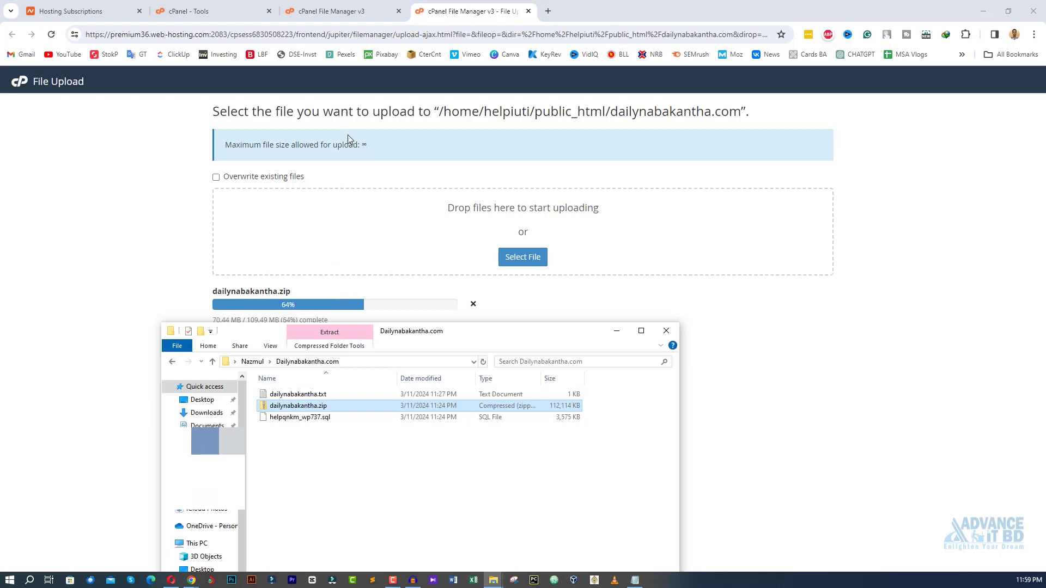
# - Open phpMyAdmin from the cPanel tools and select the helpiuti_Dnkat database
pyautogui.click(339, 10)
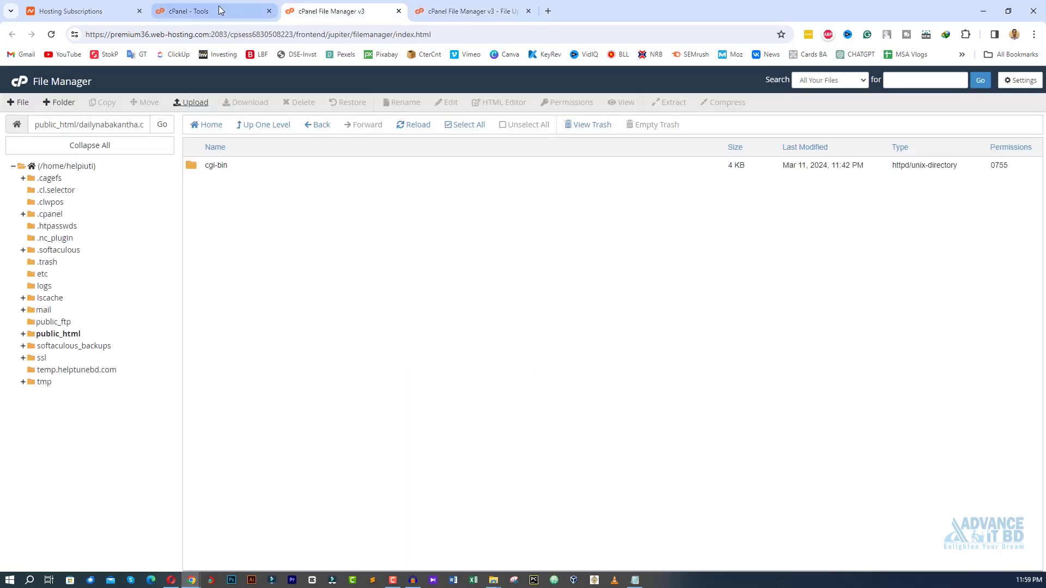
pyautogui.click(219, 11)
pyautogui.middleClick(213, 244)
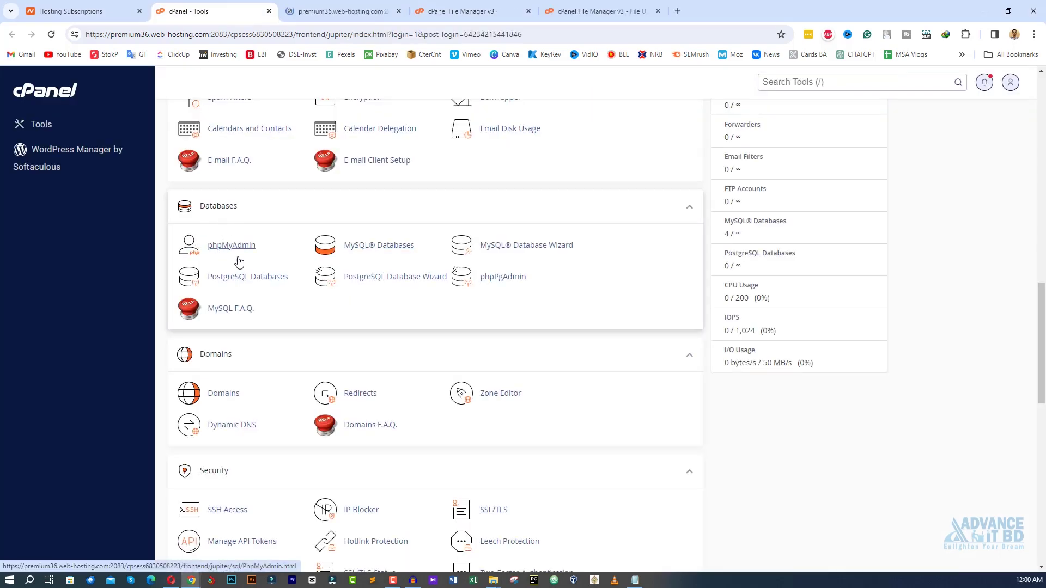
pyautogui.hotkey('ctrl', 'Tab')
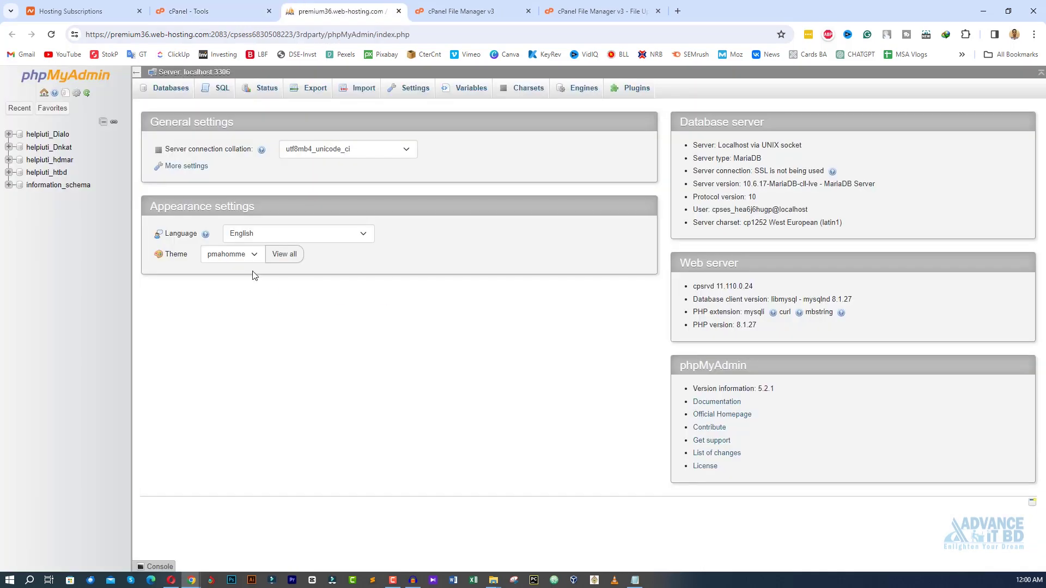
pyautogui.click(52, 148)
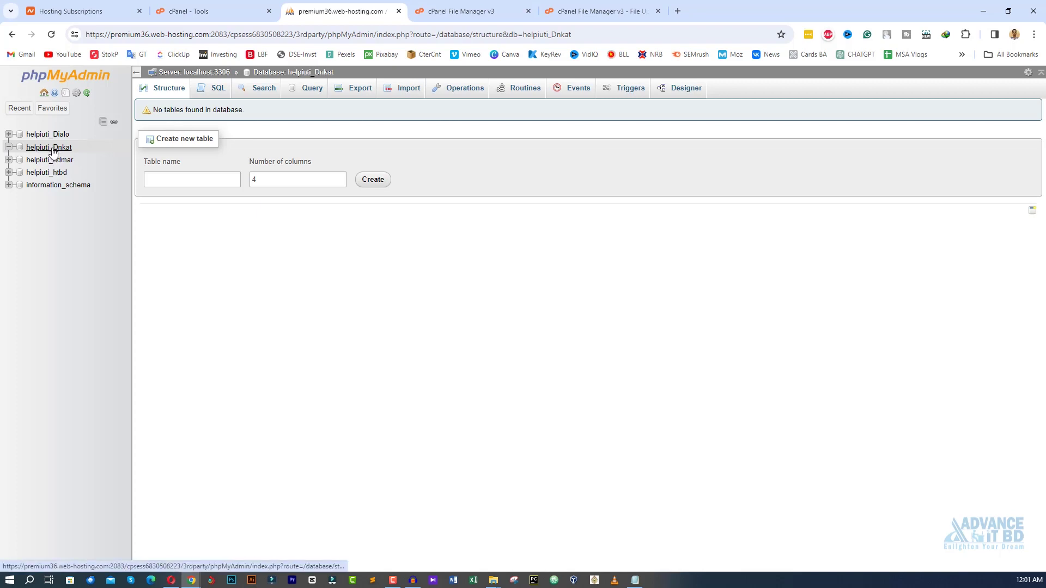
pyautogui.click(57, 159)
# - Import helpqnkm_wp737.sql into the helpiuti_Dnkat database in SQL format with the default import options
pyautogui.click(408, 93)
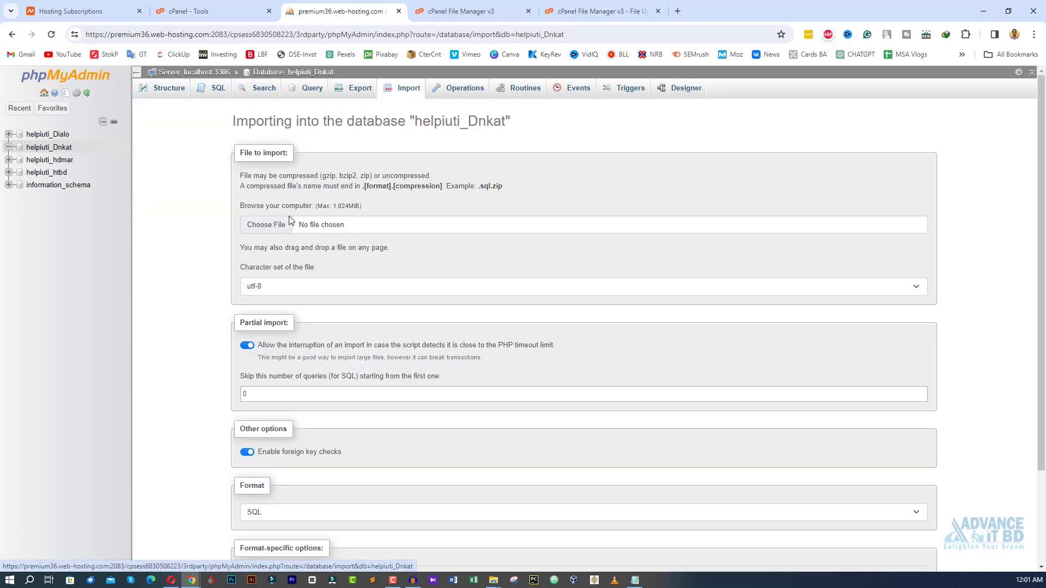
pyautogui.click(262, 228)
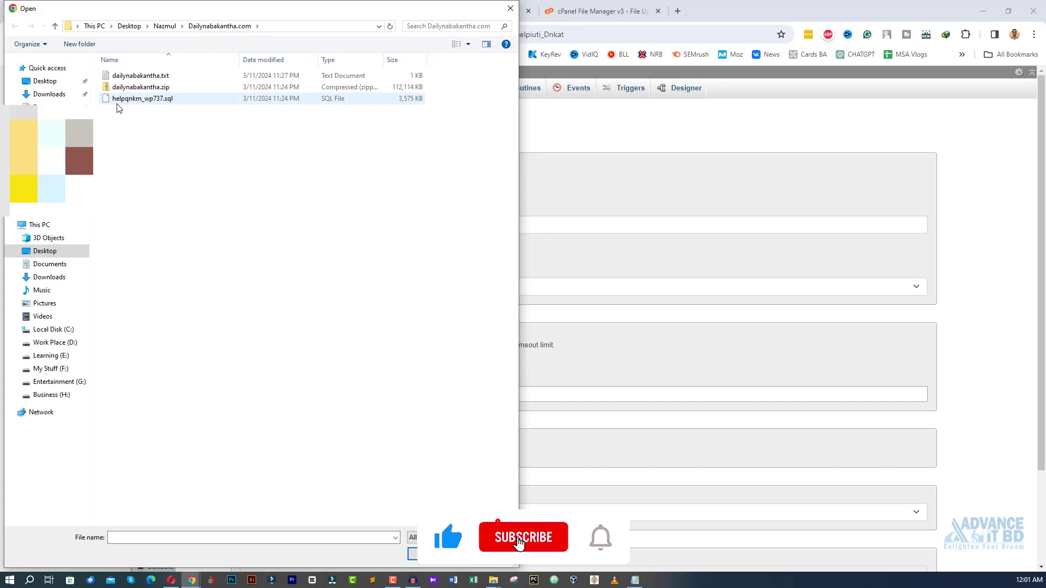
pyautogui.click(131, 99)
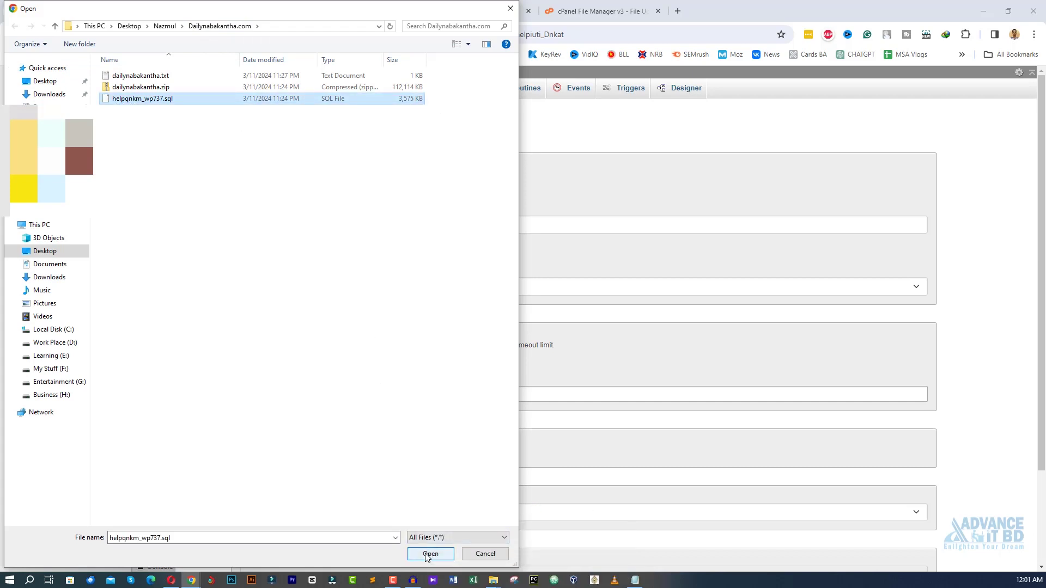
pyautogui.click(430, 554)
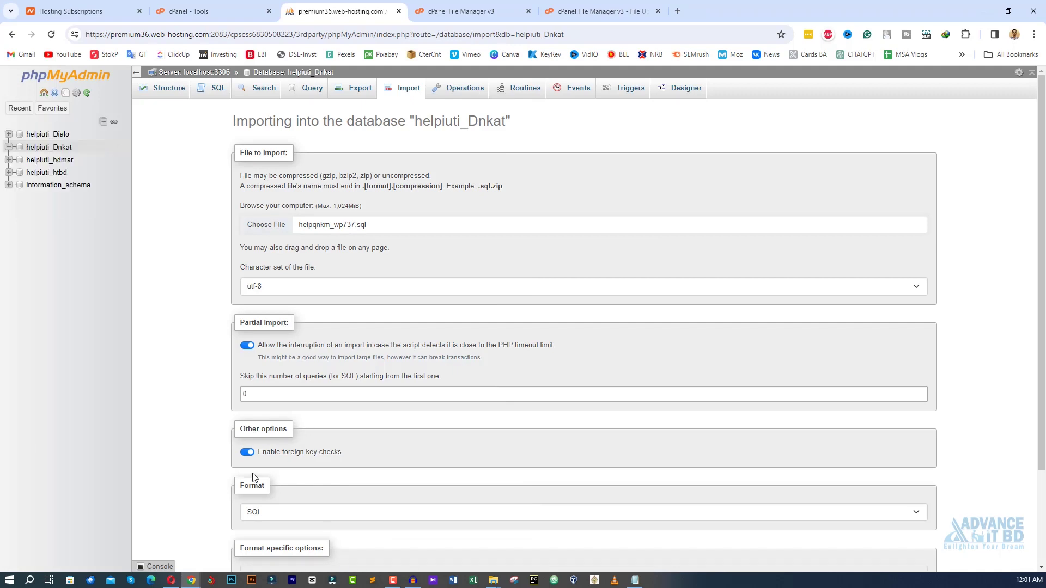
pyautogui.scroll(-2, 252, 477)
pyautogui.click(249, 540)
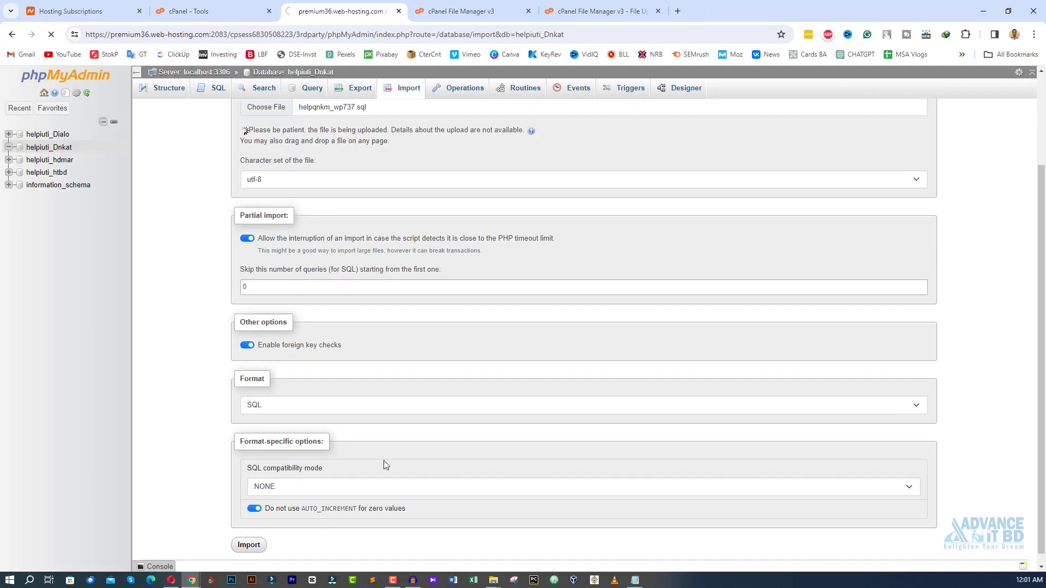
# - Check the zip upload and return from its page to the domain folder, and check the database import before closing phpMyAdmin
pyautogui.click(599, 12)
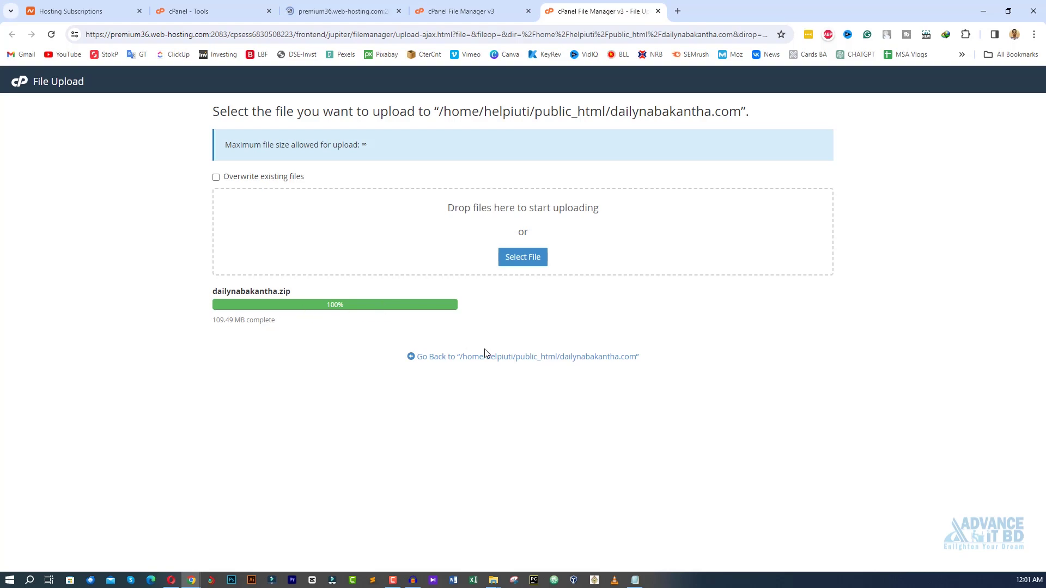
pyautogui.click(527, 363)
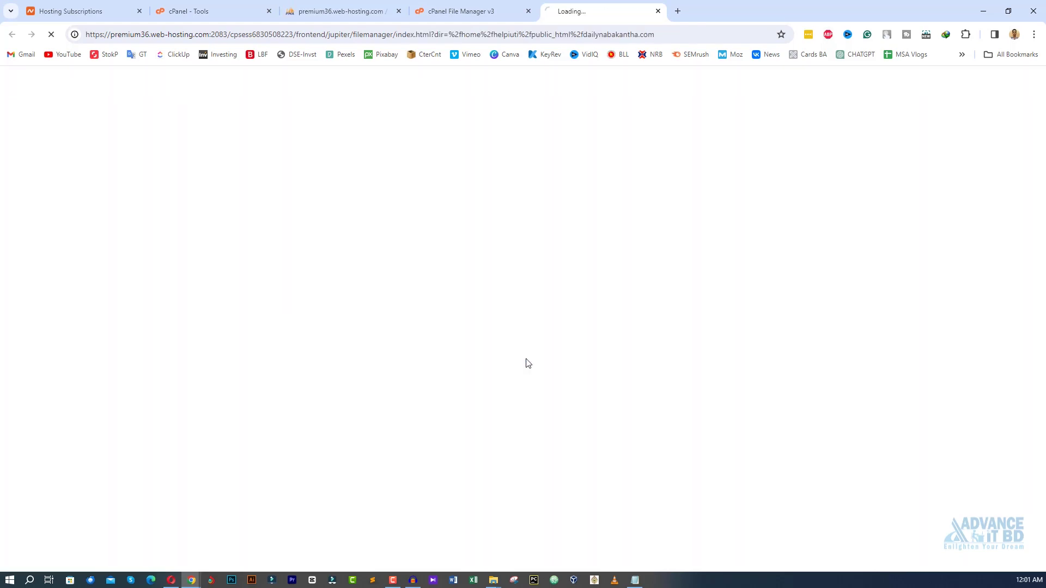
pyautogui.click(340, 14)
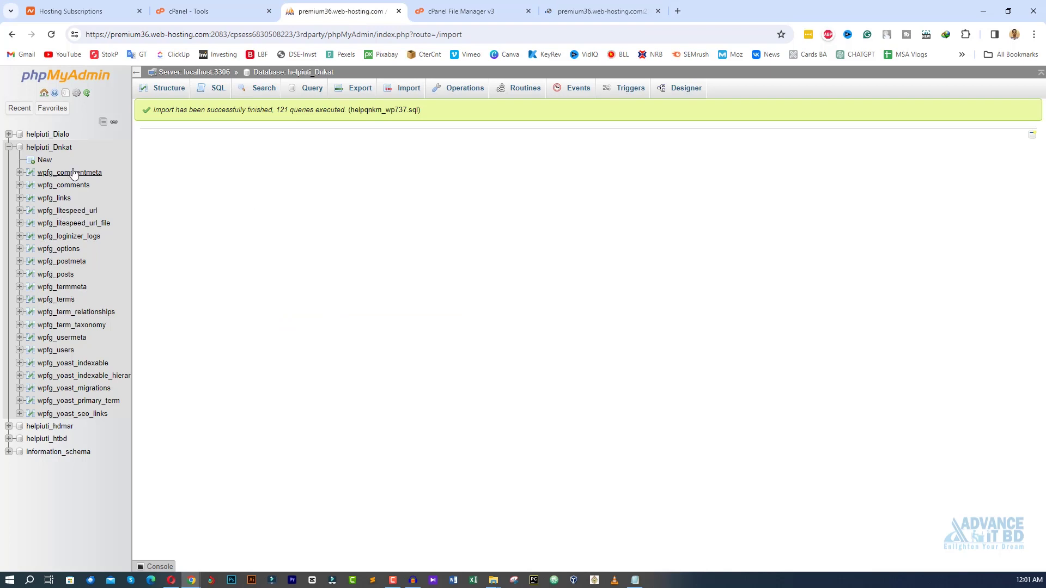
pyautogui.click(399, 12)
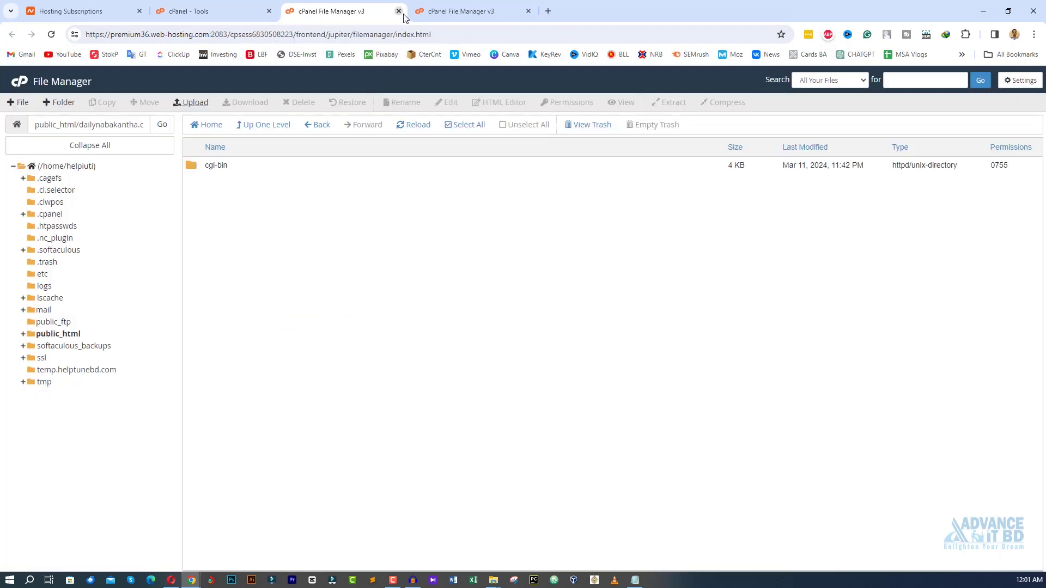
# - Reopen the dailynabakantha.com folder from public_html in File Manager and close the duplicate File Manager tab
pyautogui.click(261, 125)
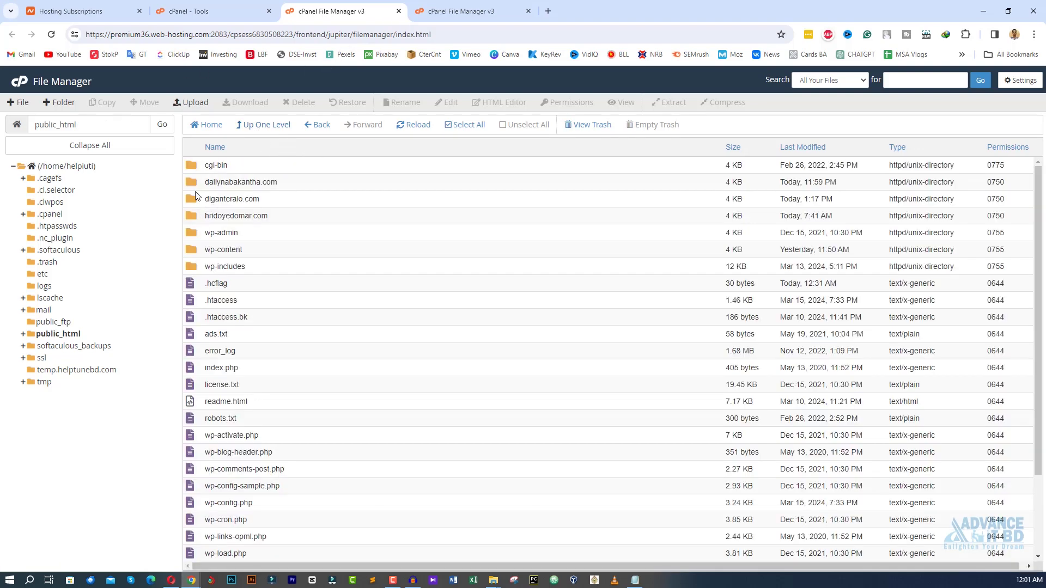
pyautogui.doubleClick(195, 188)
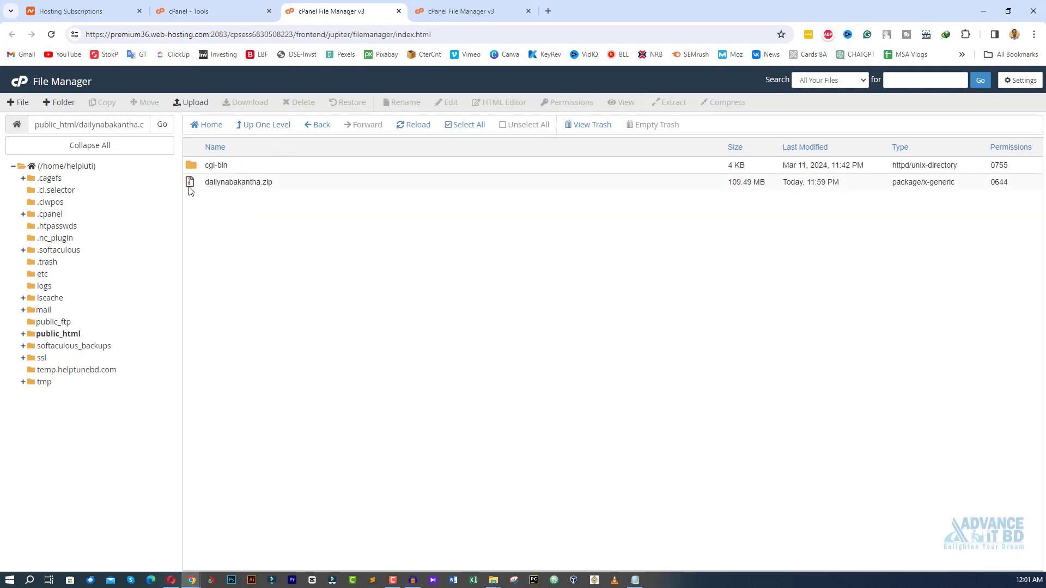
pyautogui.click(190, 187)
pyautogui.click(479, 11)
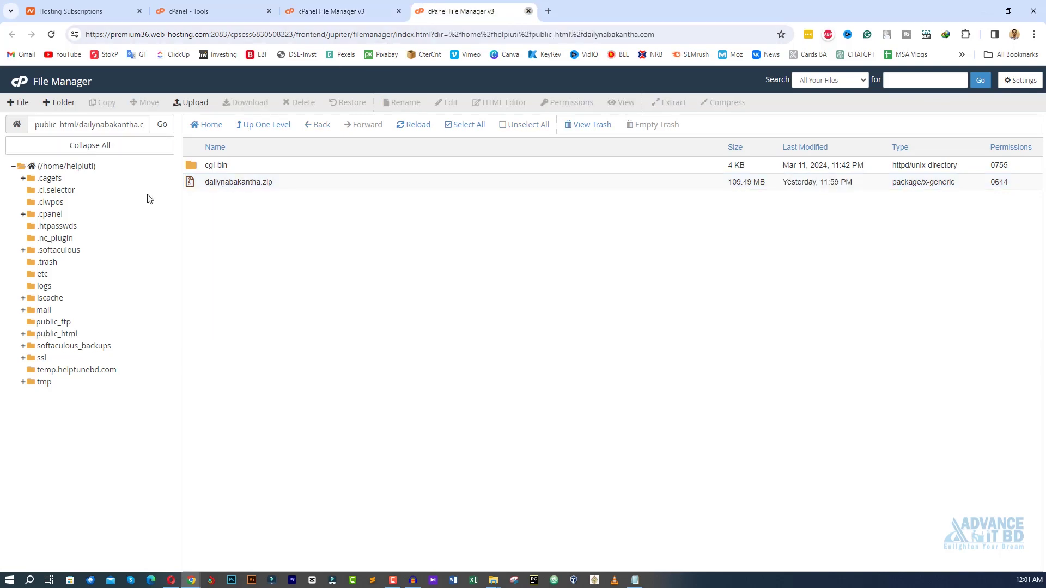
pyautogui.hotkey('ctrl', 'w')
# - Extract dailynabakantha.zip into /public_html/dailynabakantha.com, close the extraction results, and reload the file list
pyautogui.click(211, 193)
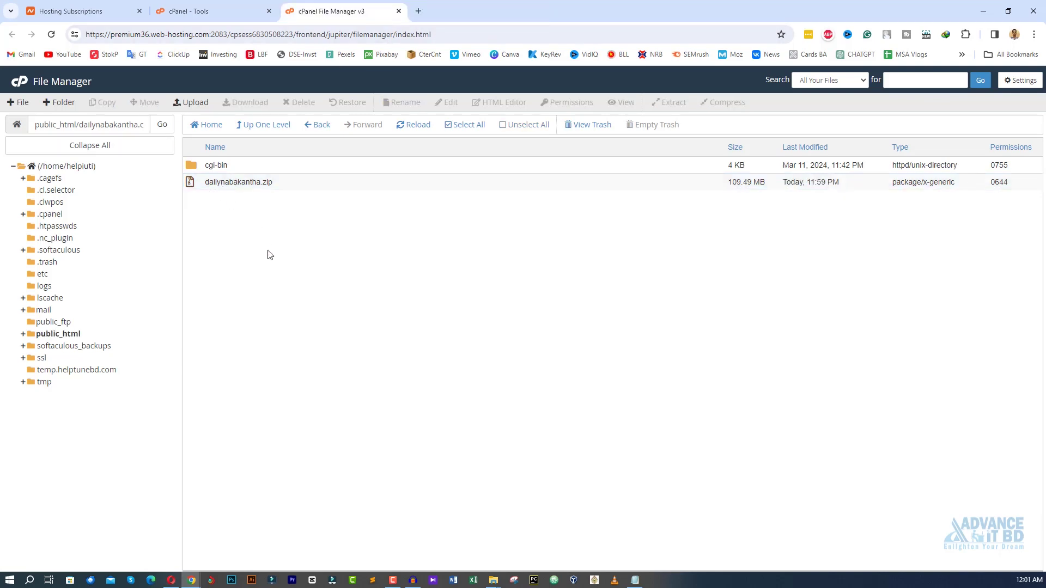
pyautogui.click(203, 185)
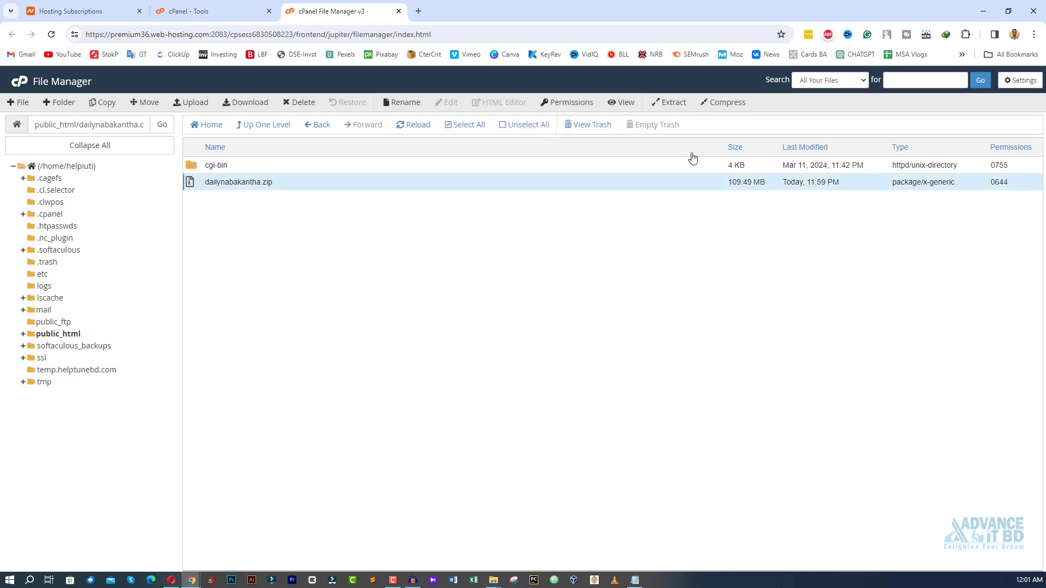
pyautogui.click(673, 109)
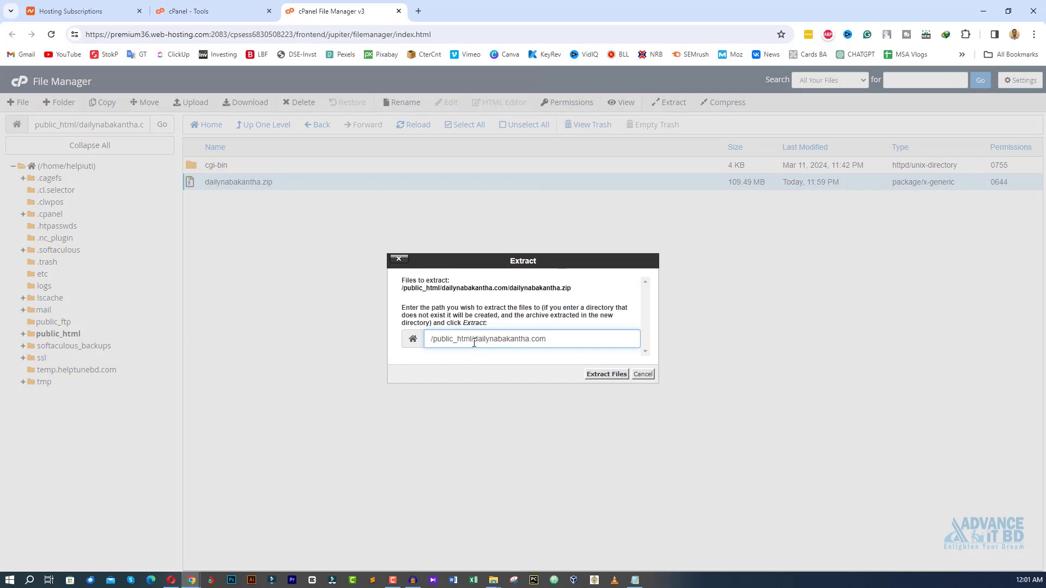
pyautogui.moveTo(474, 342); pyautogui.dragTo(559, 342)
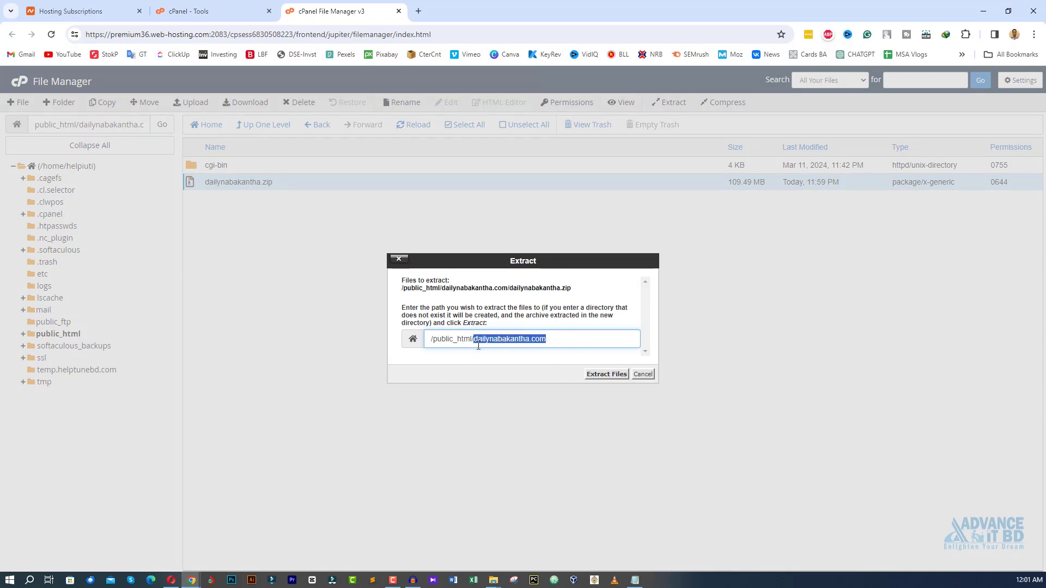
pyautogui.click(604, 375)
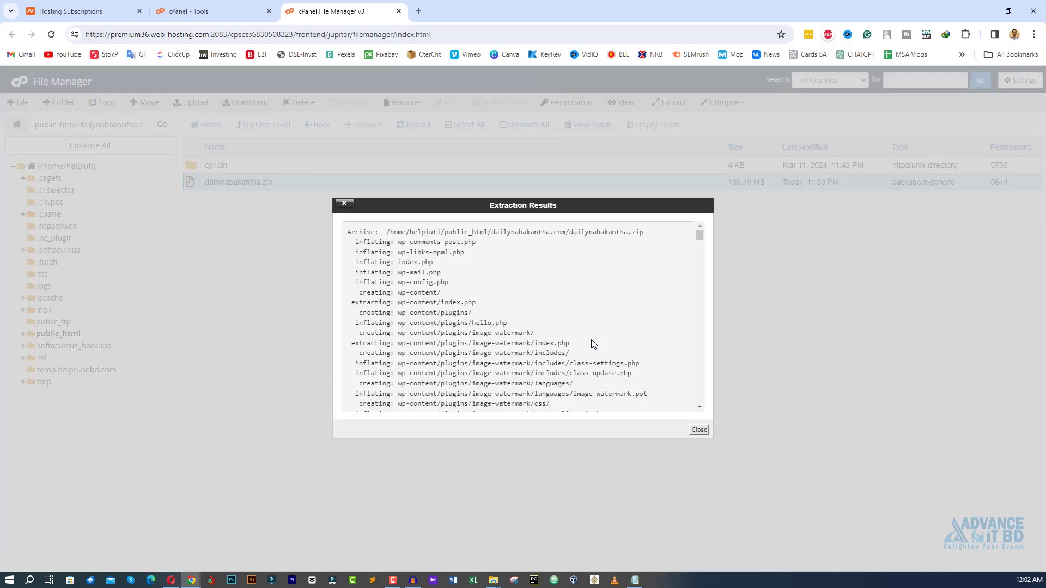
pyautogui.click(700, 431)
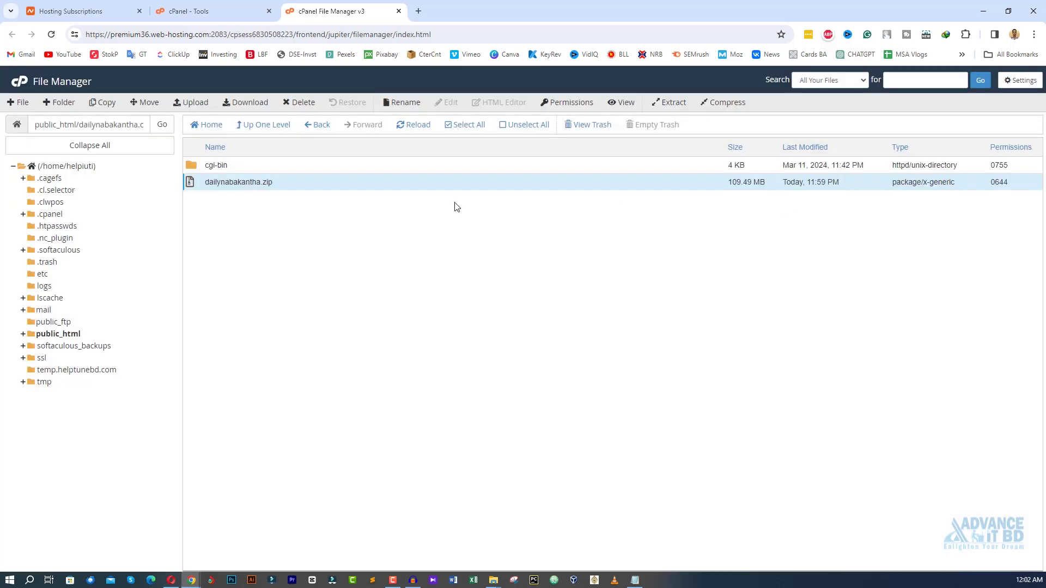
pyautogui.click(416, 125)
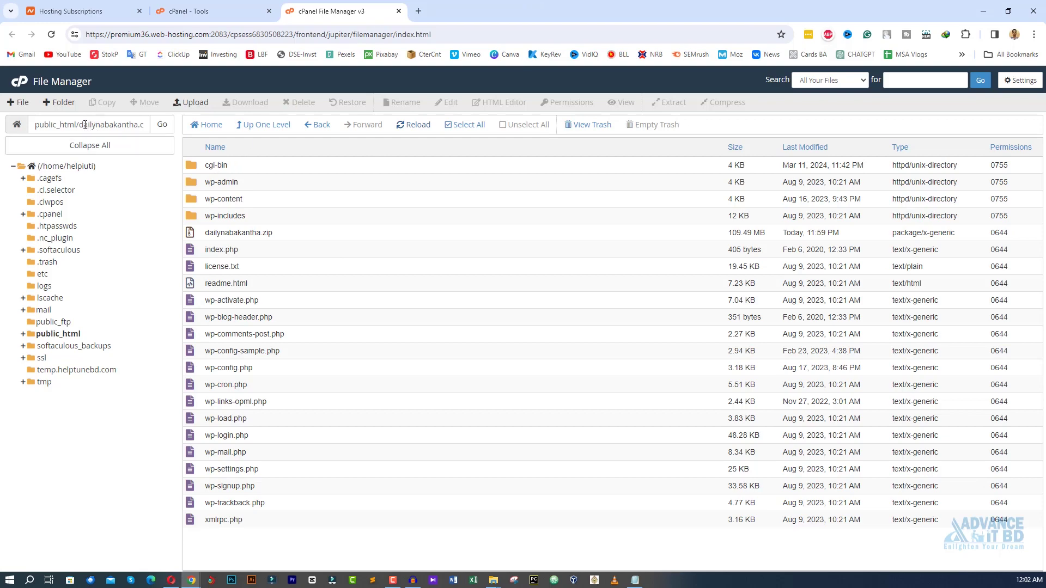
# - Copy the domain name from the folder path, load dailynabakantha.com in a new browser tab, and examine the page's message
pyautogui.moveTo(85, 125); pyautogui.dragTo(161, 127)
pyautogui.hotkey('ctrl', 'c')
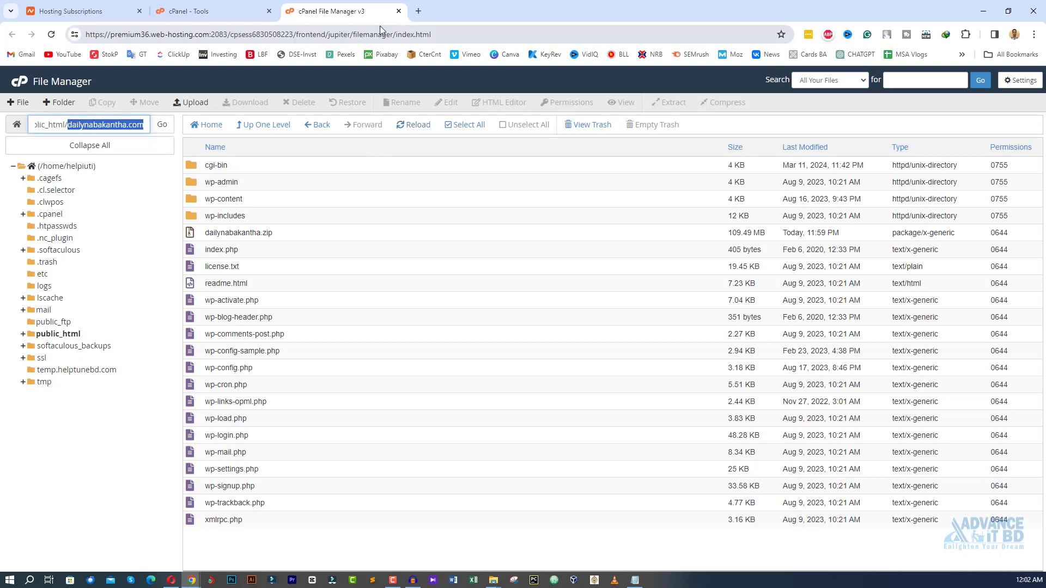
pyautogui.click(419, 11)
pyautogui.hotkey('ctrl', 'v')
pyautogui.press('Return')
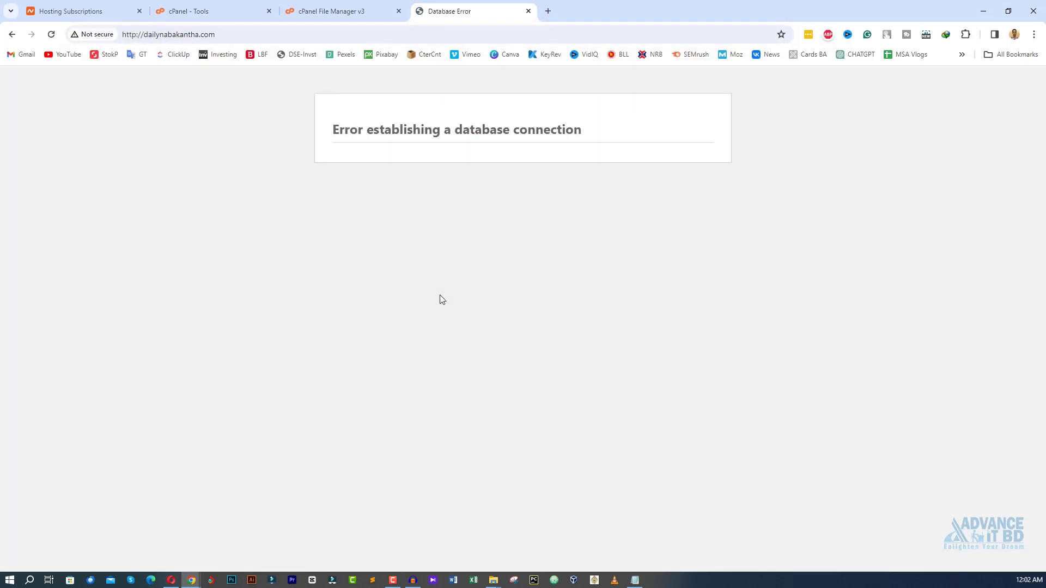
pyautogui.moveTo(325, 133); pyautogui.dragTo(690, 136)
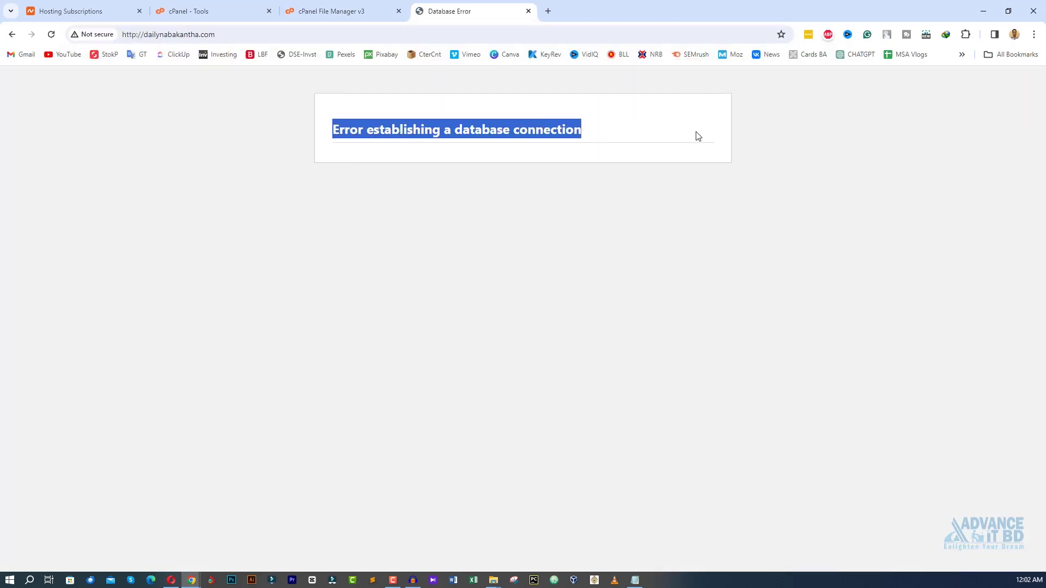
pyautogui.click(476, 135)
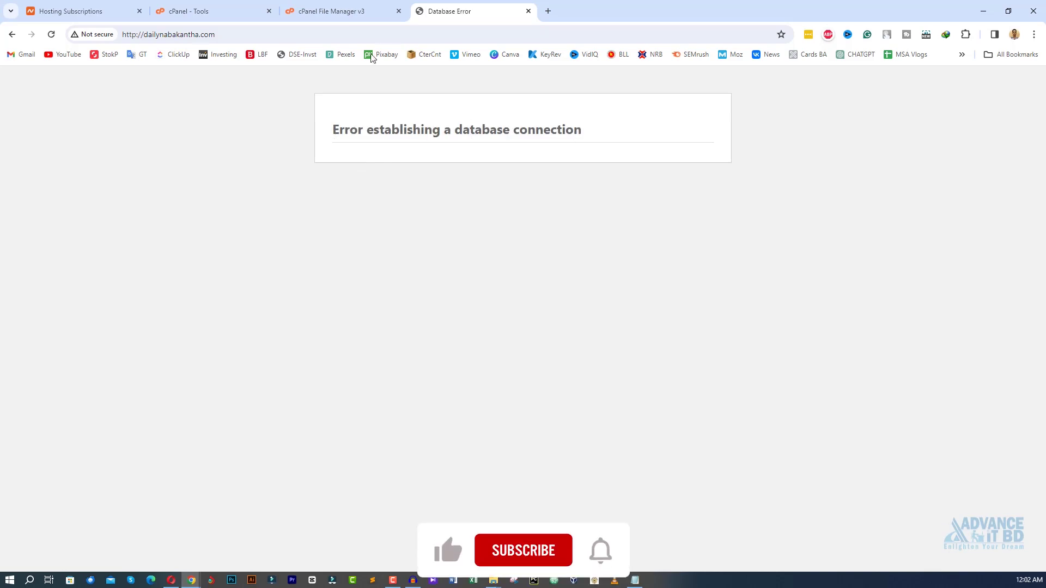
# - Return to File Manager and open wp-config.php from the dailynabakantha.com folder for editing
pyautogui.click(366, 12)
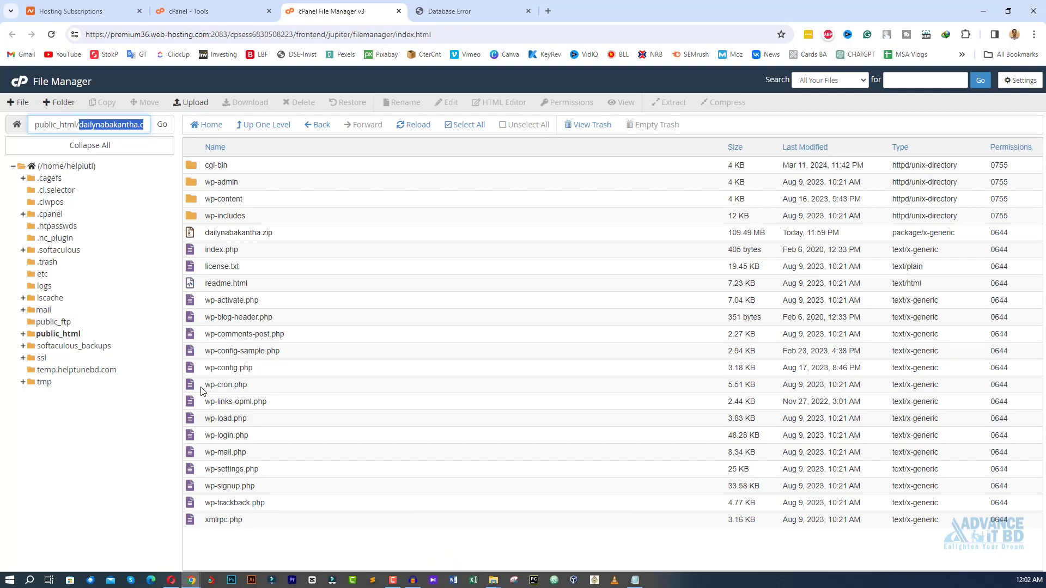
pyautogui.click(211, 370)
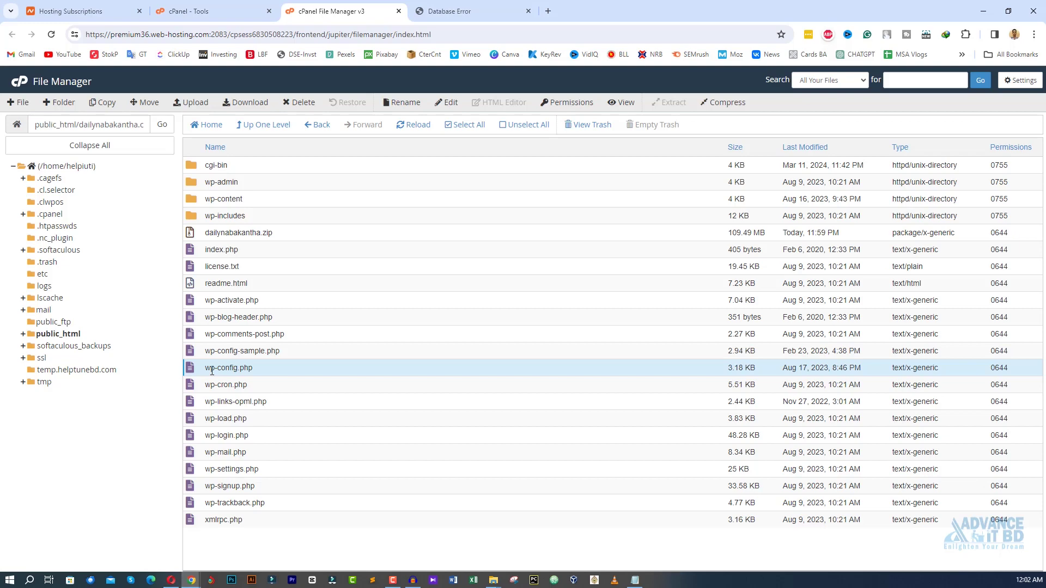
pyautogui.rightClick(197, 373)
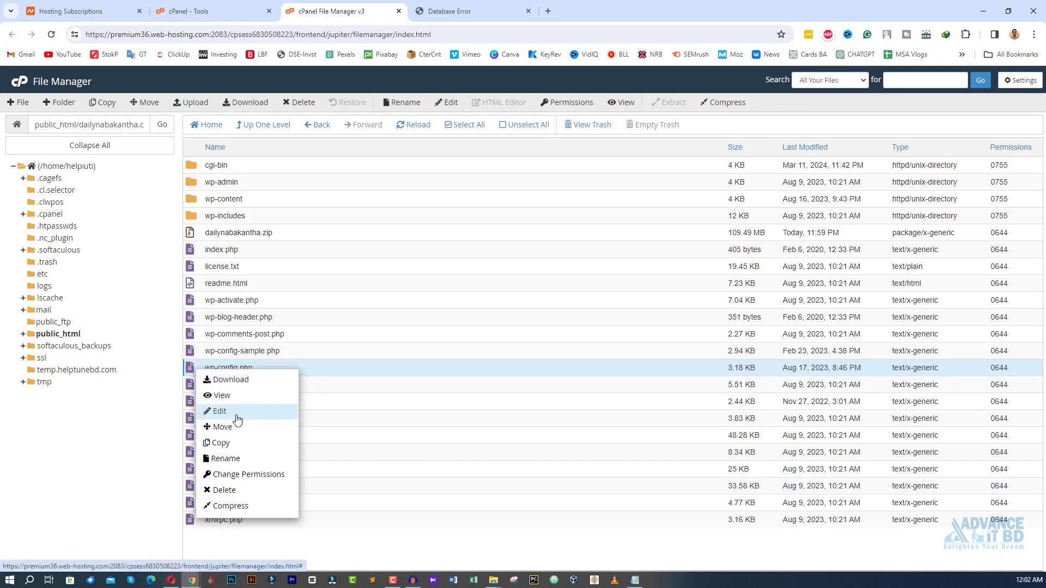
pyautogui.click(219, 412)
pyautogui.press('Return')
# - Examine the database name, username and password definitions in the database settings of wp-config.php
pyautogui.scroll(-1, 315, 387)
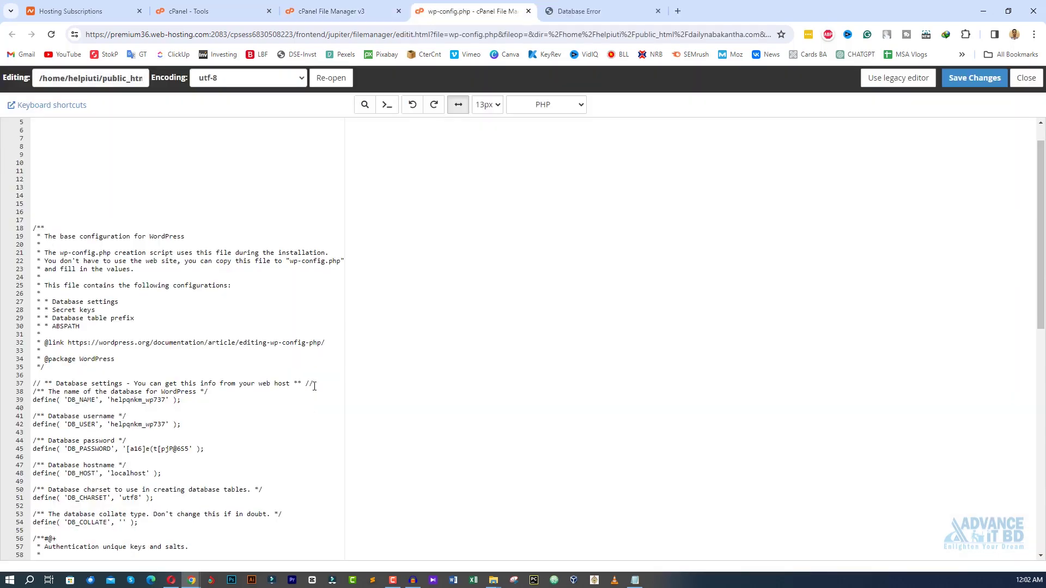
pyautogui.scroll(-1, 47, 421)
pyautogui.moveTo(111, 367); pyautogui.dragTo(164, 370)
pyautogui.click(136, 397)
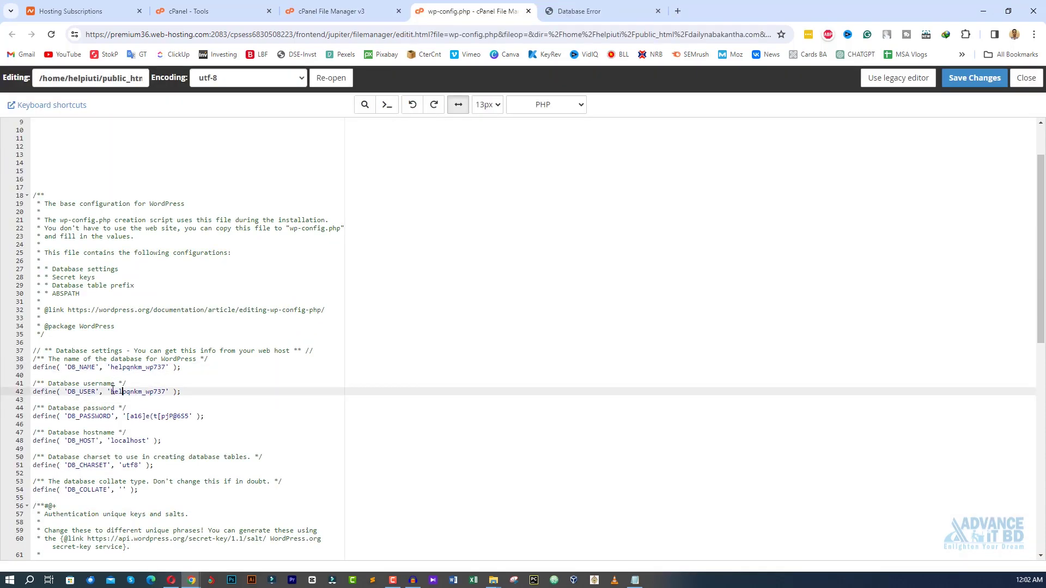
pyautogui.moveTo(111, 392); pyautogui.dragTo(184, 417)
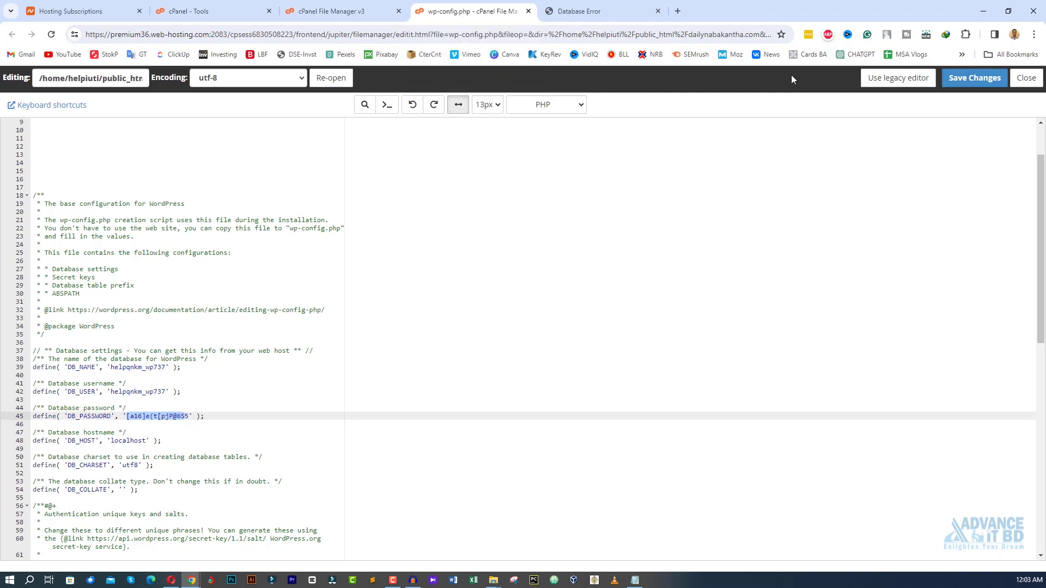
pyautogui.moveTo(111, 369); pyautogui.dragTo(166, 369)
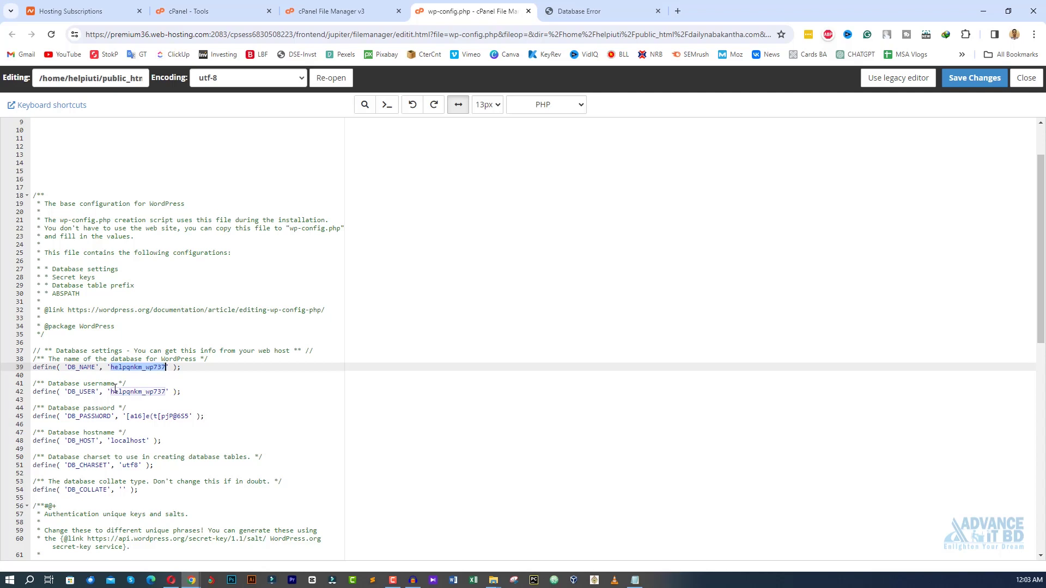
pyautogui.moveTo(110, 392); pyautogui.dragTo(190, 417)
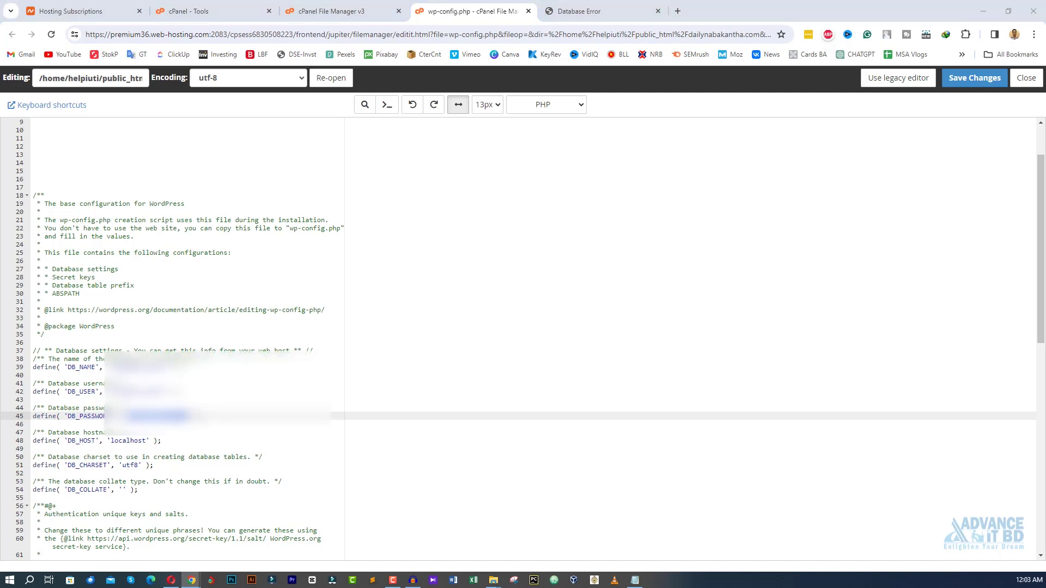
# - Replace the DB_NAME and DB_USER values in wp-config.php with the new database's name and username from the saved notes
pyautogui.hotkey('alt', 'Tab')
pyautogui.click(139, 391)
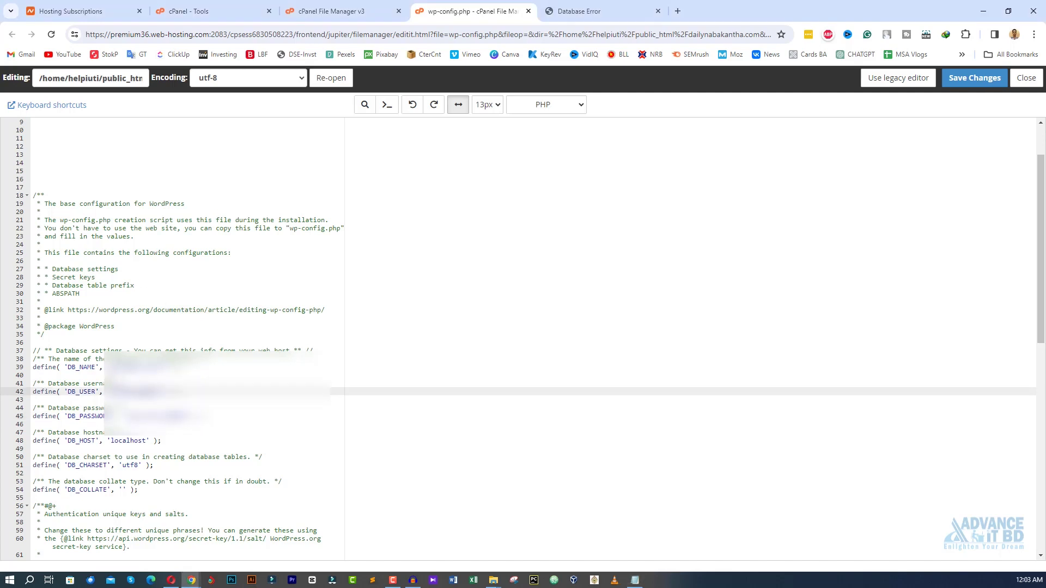
pyautogui.doubleClick(139, 366)
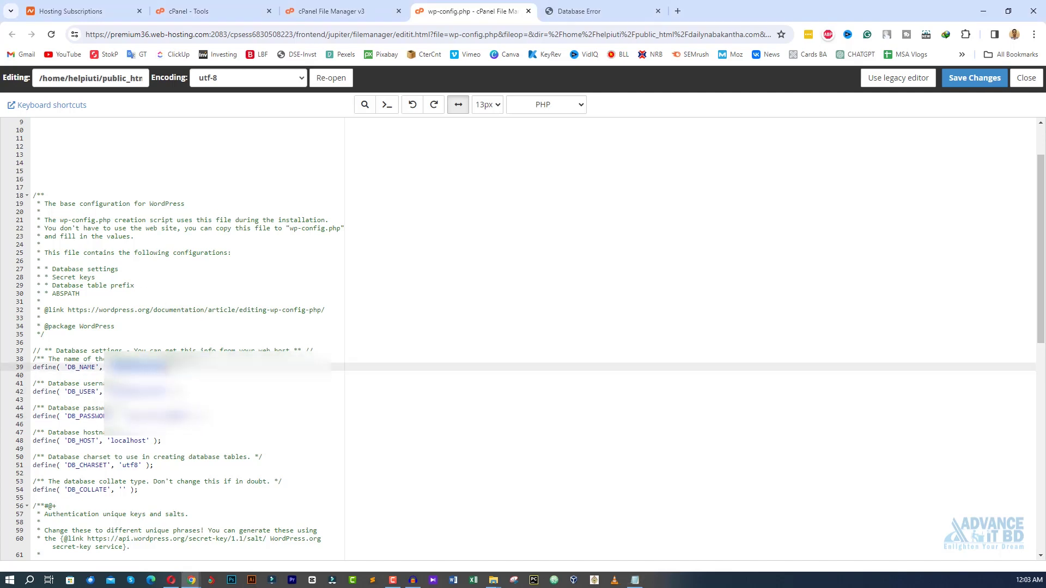
pyautogui.hotkey('ctrl', 'v')
pyautogui.doubleClick(139, 391)
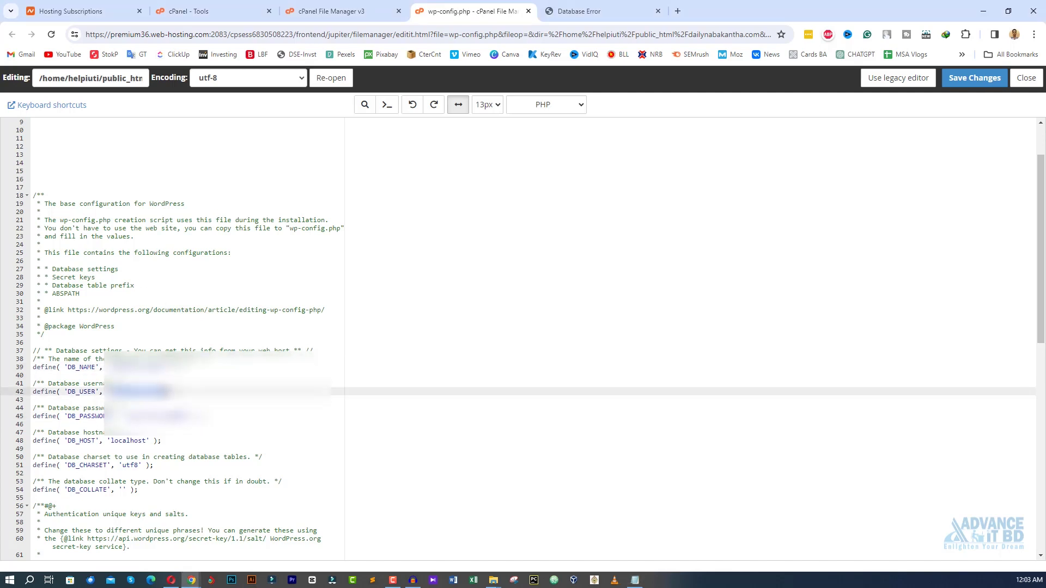
pyautogui.hotkey('ctrl', 'v')
# - Replace the DB_PASSWORD value with the database password from the saved notes, then save wp-config.php and close its editor
pyautogui.click(635, 580)
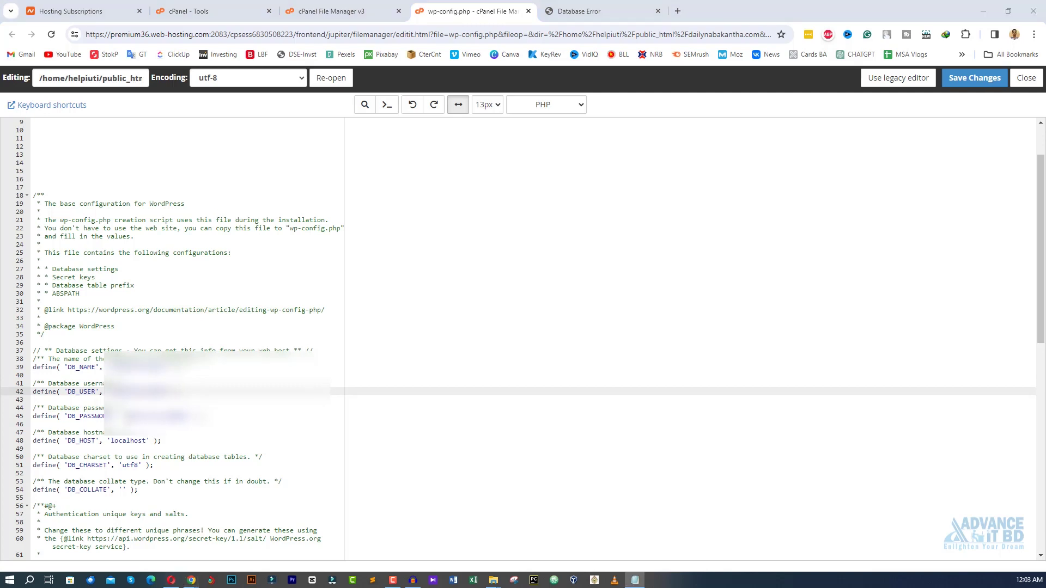
pyautogui.doubleClick(160, 416)
pyautogui.hotkey('ctrl', 'v')
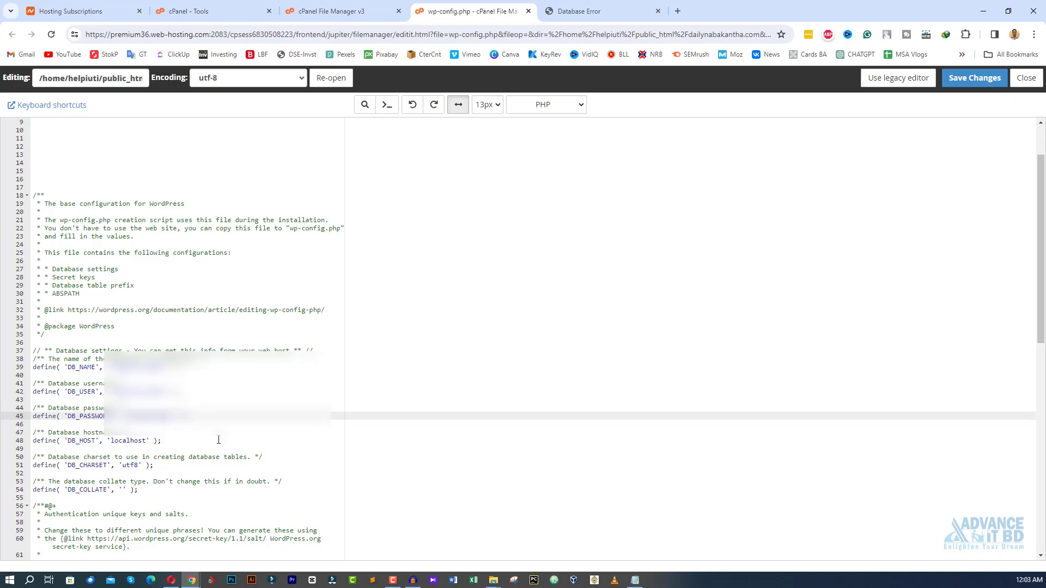
pyautogui.click(980, 82)
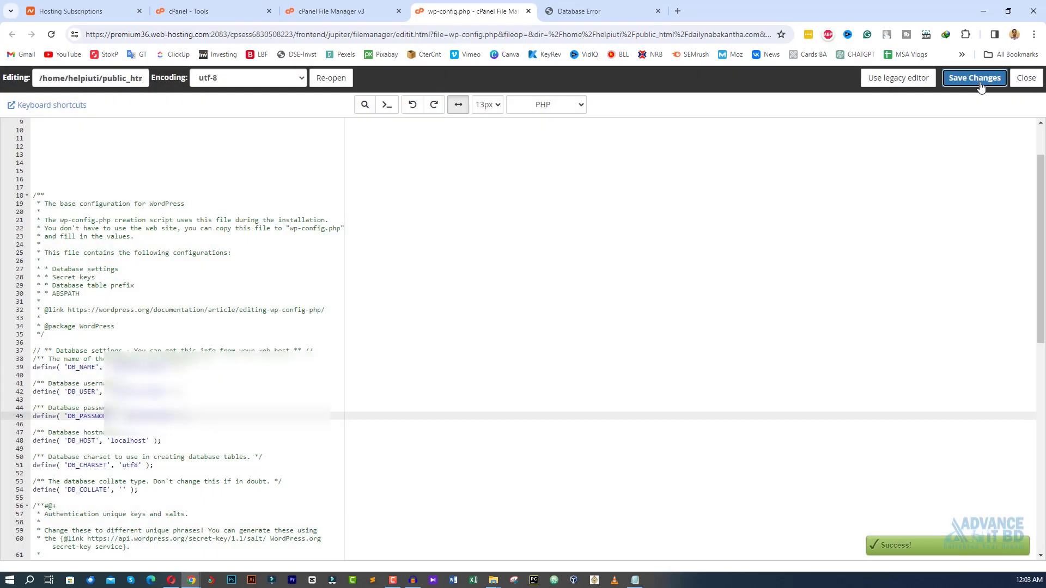
pyautogui.click(528, 11)
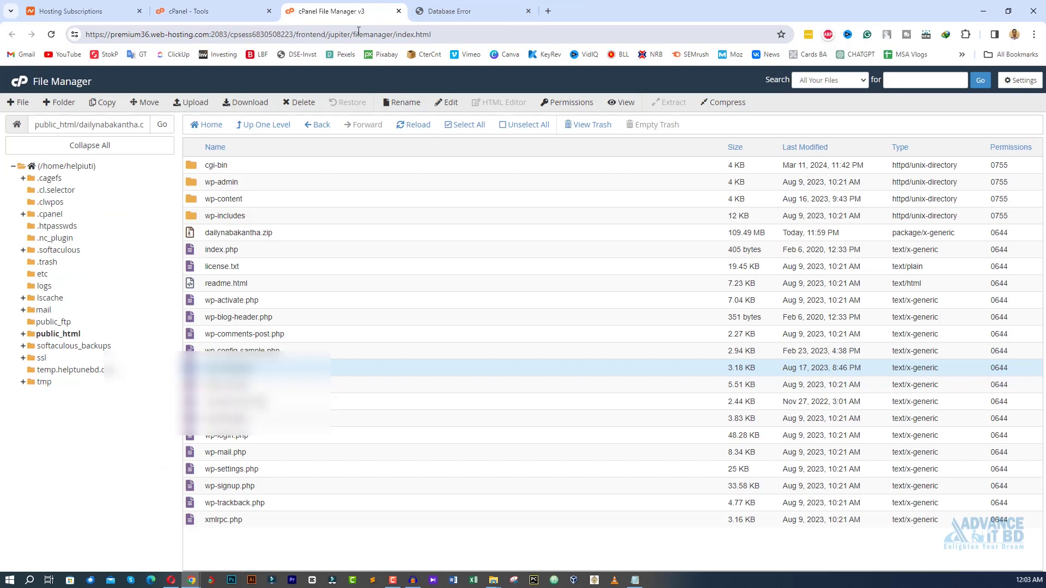
# - Refresh the file list, reload dailynabakantha.com in its browser tab, and examine the homepage down to the footer
pyautogui.click(412, 125)
pyautogui.click(450, 11)
pyautogui.click(50, 34)
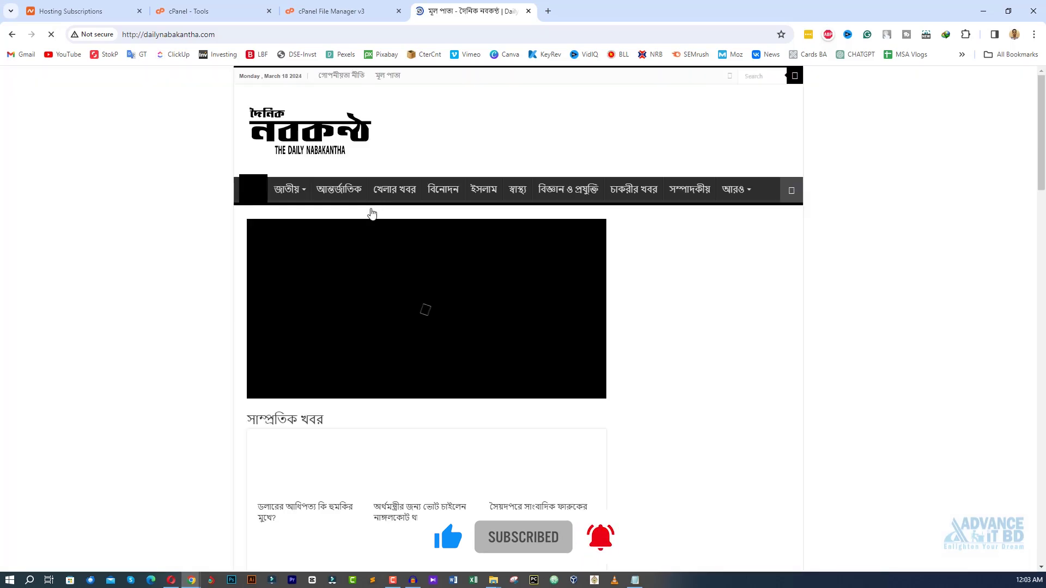
pyautogui.scroll(-10, 478, 310)
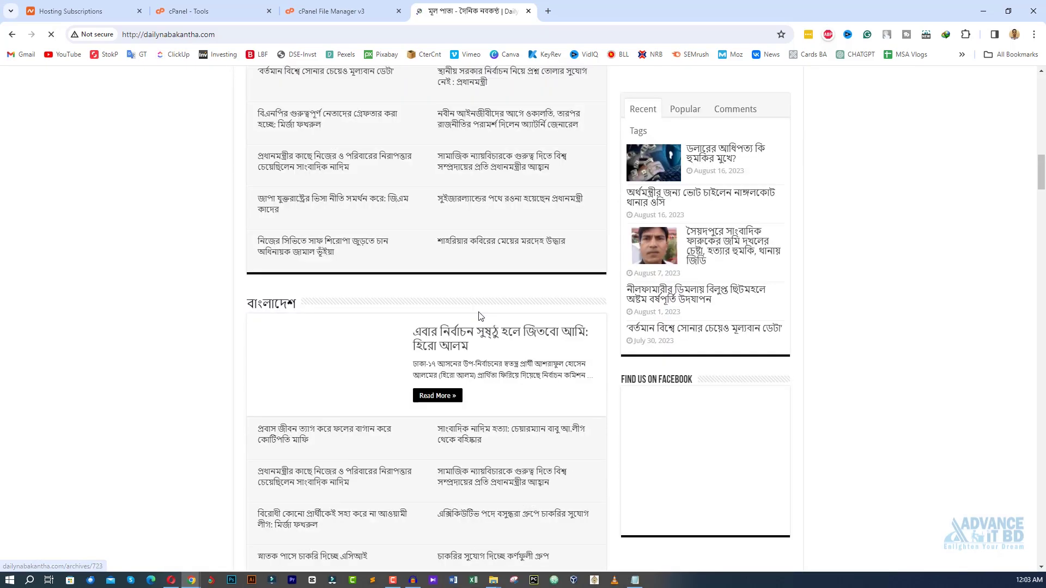
pyautogui.scroll(-5, 480, 313)
pyautogui.scroll(-10, 486, 330)
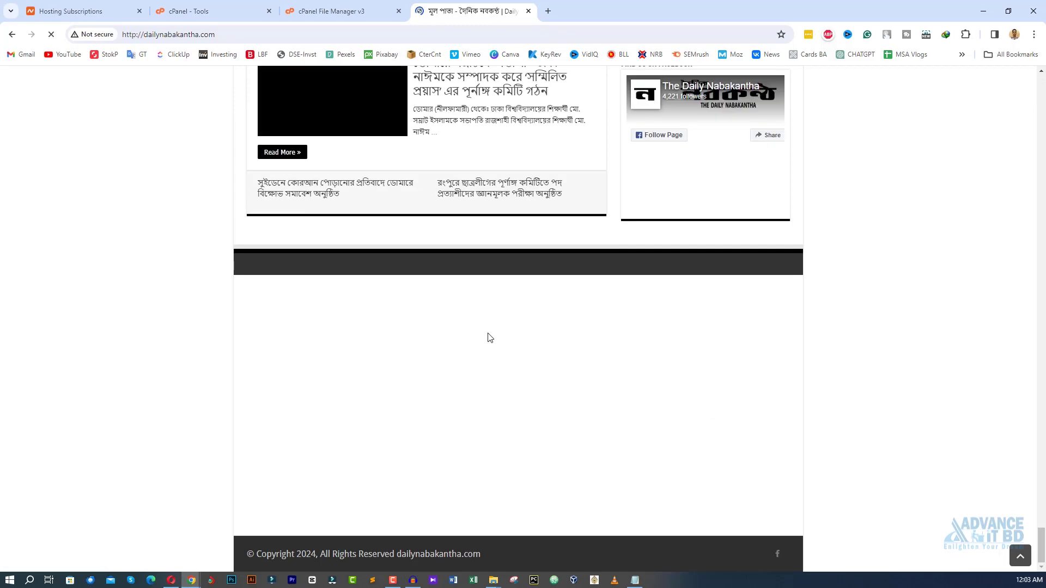
pyautogui.scroll(20, 489, 338)
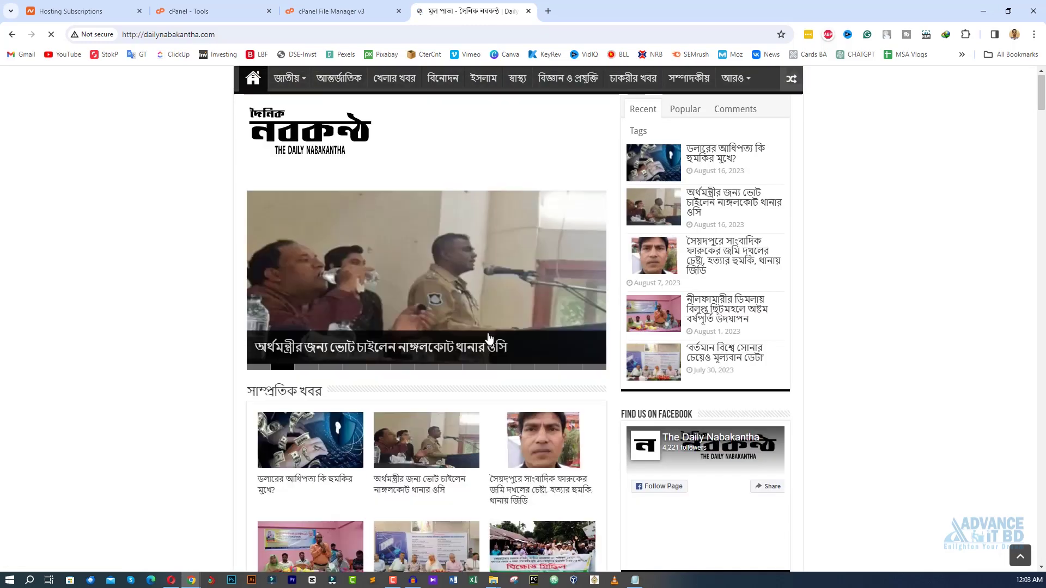